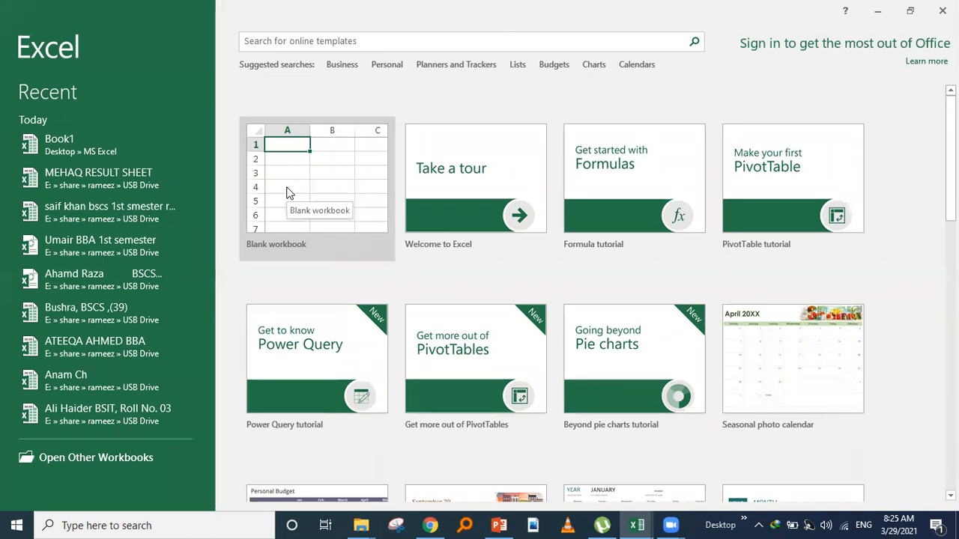
# - Create a new blank workbook
pyautogui.click(287, 193)
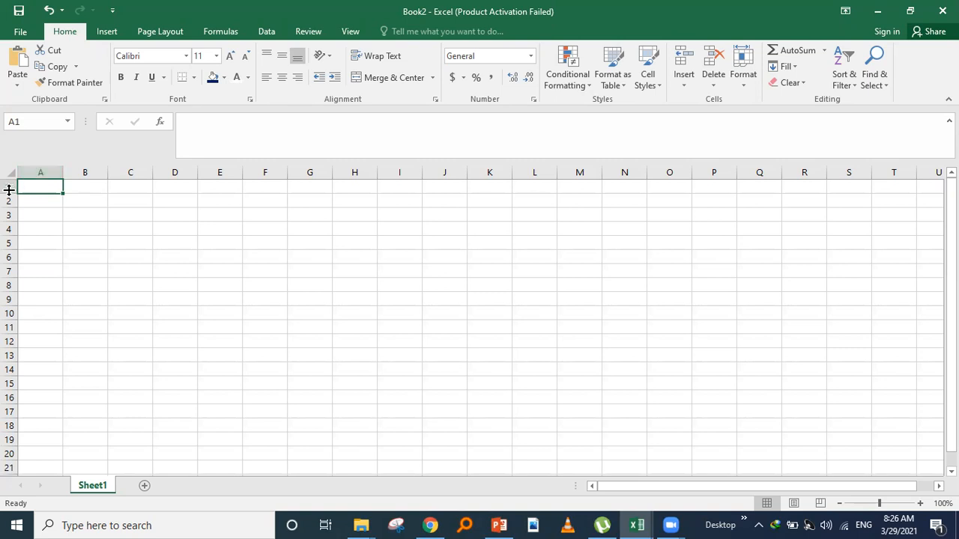
pyautogui.click(173, 188)
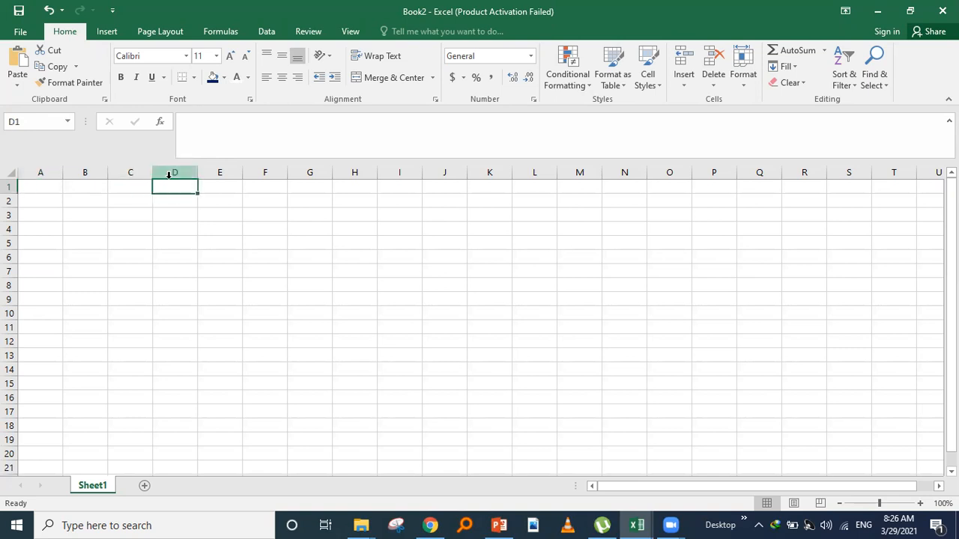
pyautogui.click(173, 215)
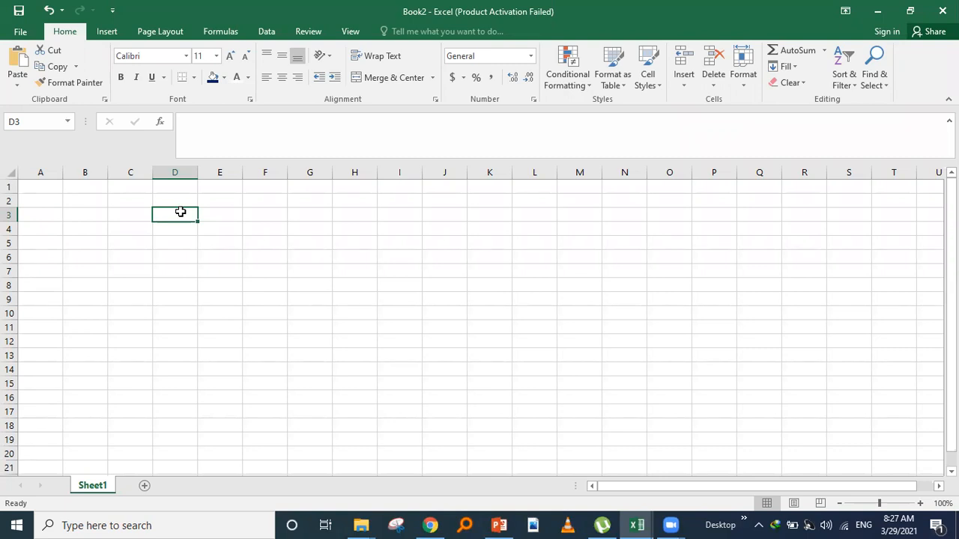
# - Enter the column headers Number1 in cell A1 and Number2 in cell B1
pyautogui.click(47, 186)
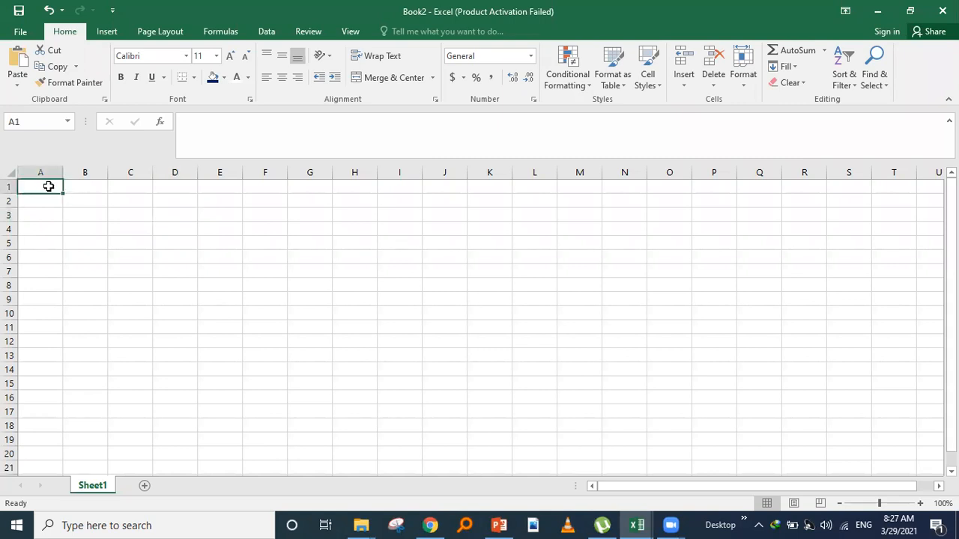
pyautogui.write('sdr')
pyautogui.press('BackSpace')
pyautogui.write('h')
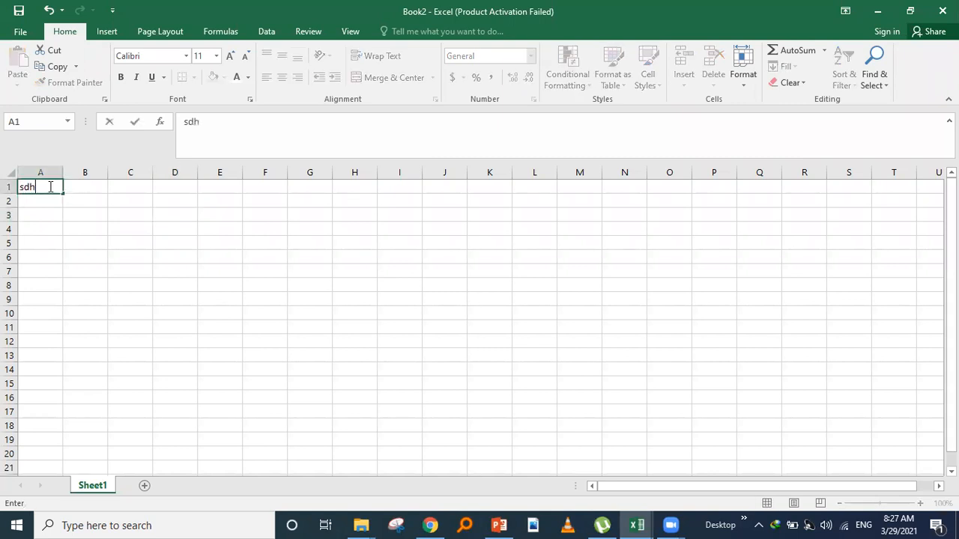
pyautogui.press('BackSpace')
pyautogui.press('BackSpace')
pyautogui.press('BackSpace')
pyautogui.write('Number1')
pyautogui.click(84, 187)
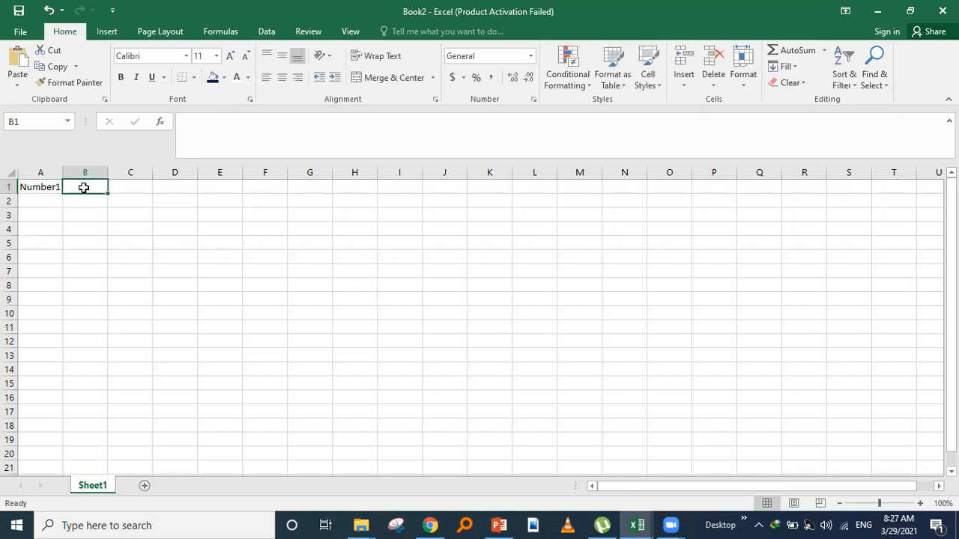
pyautogui.write('NU')
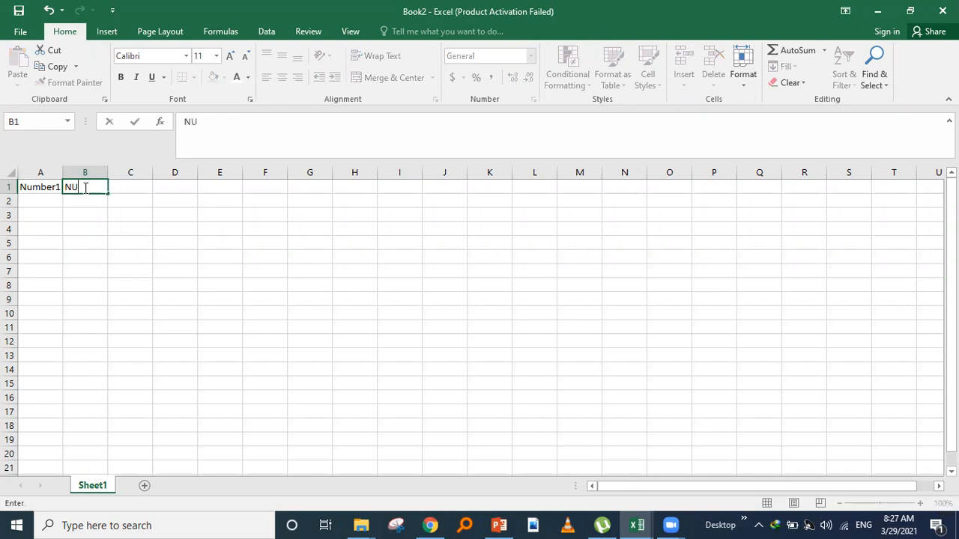
pyautogui.press('BackSpace')
pyautogui.write('umber2')
# - Fill cells A2 to A6 under Number1 with the values 20, 30, 72, 23 and 34
pyautogui.click(44, 198)
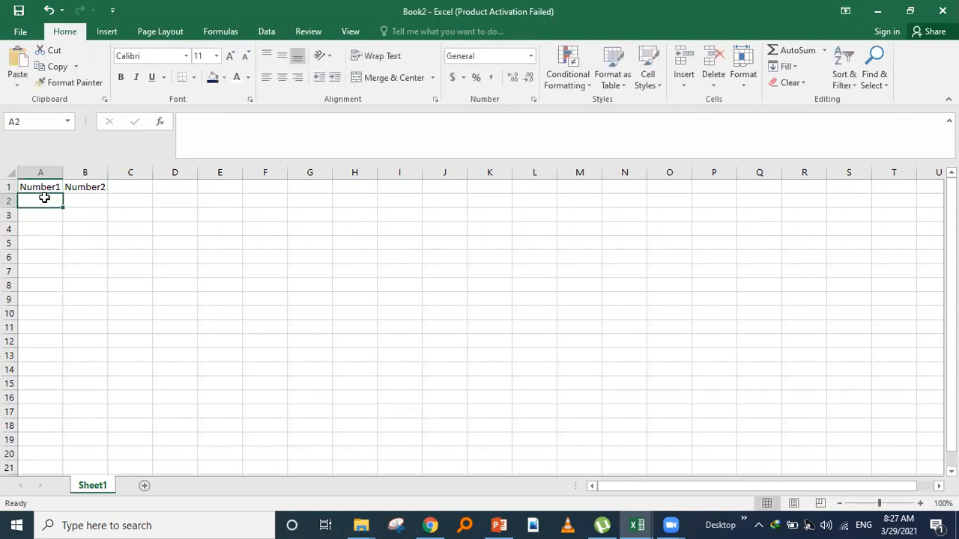
pyautogui.write('20')
pyautogui.press('Return')
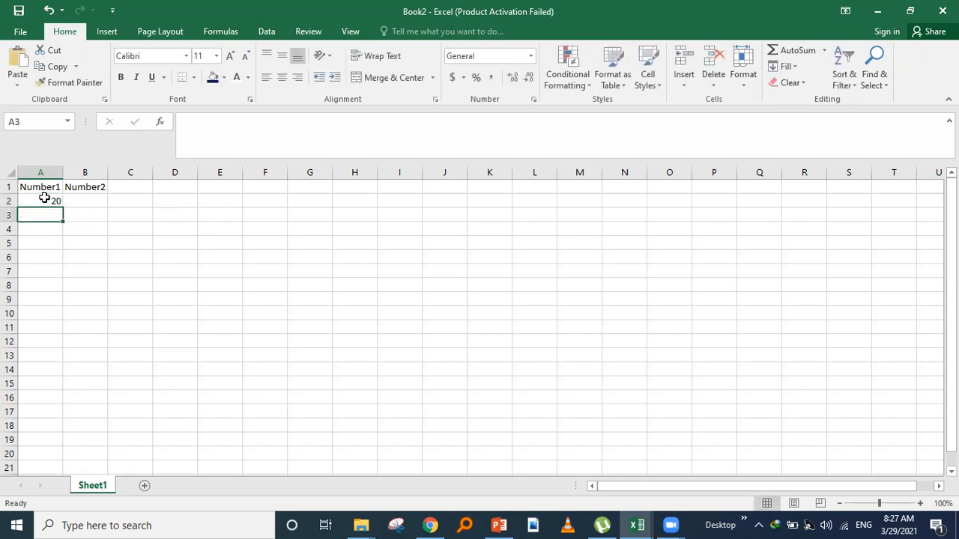
pyautogui.write('30')
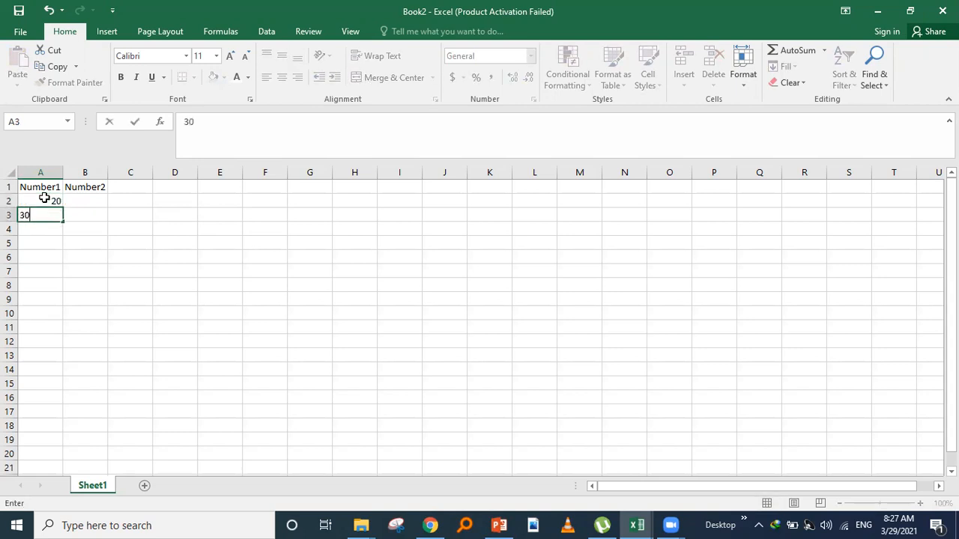
pyautogui.press('Return')
pyautogui.write('72')
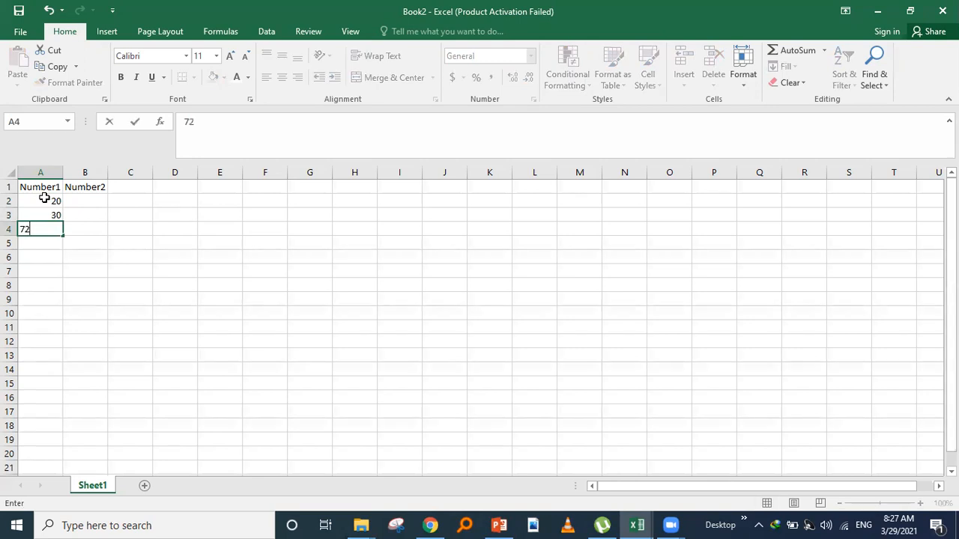
pyautogui.press('Return')
pyautogui.write('23')
pyautogui.press('Return')
pyautogui.write('34')
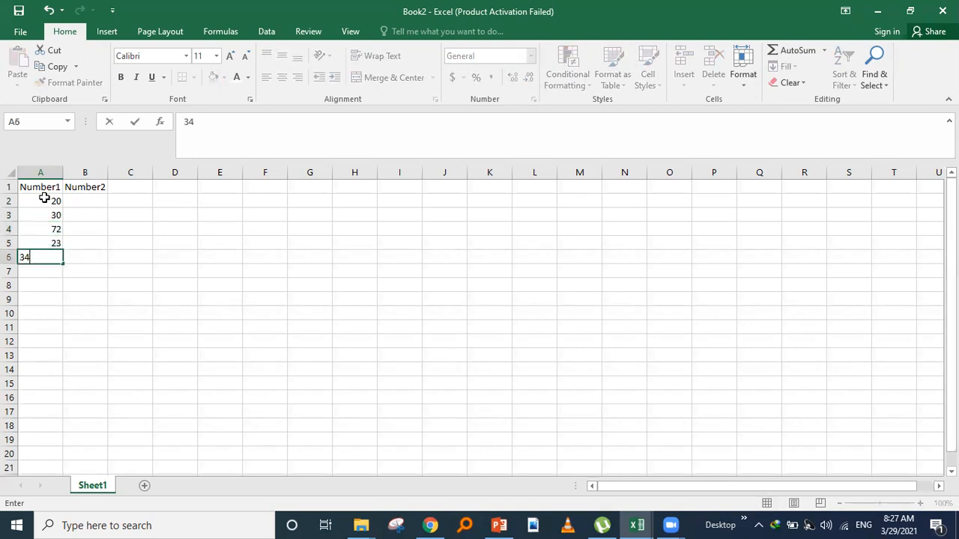
pyautogui.press('Return')
# - Continue the Number1 column in cells A7 to A10 with 45, 56, 45 and 65
pyautogui.write('45')
pyautogui.press('Return')
pyautogui.write('56')
pyautogui.press('Return')
pyautogui.write('45')
pyautogui.press('Return')
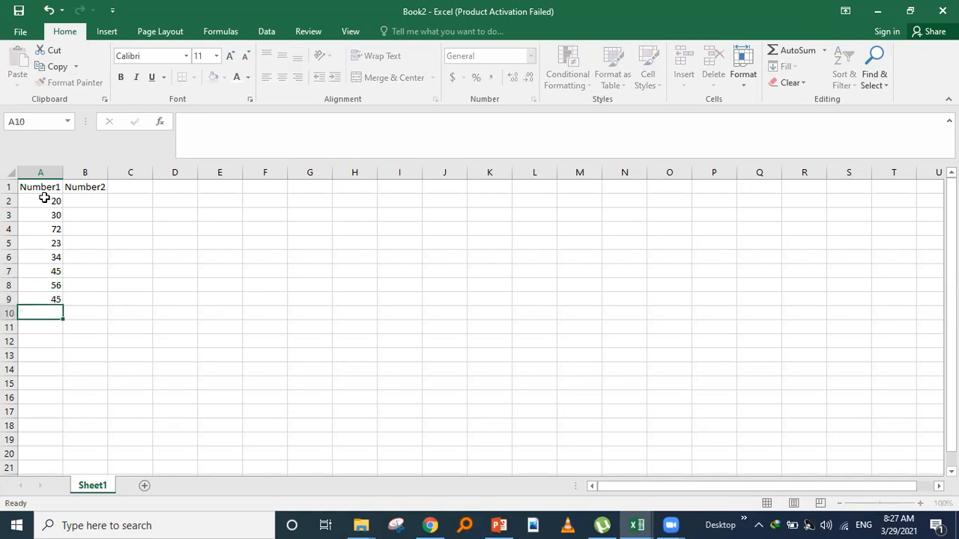
pyautogui.write('65')
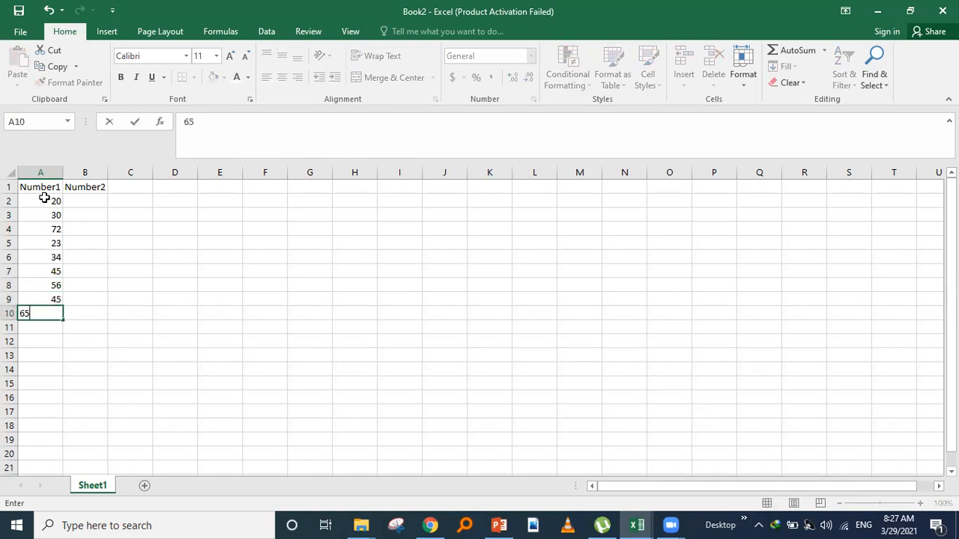
pyautogui.press('Return')
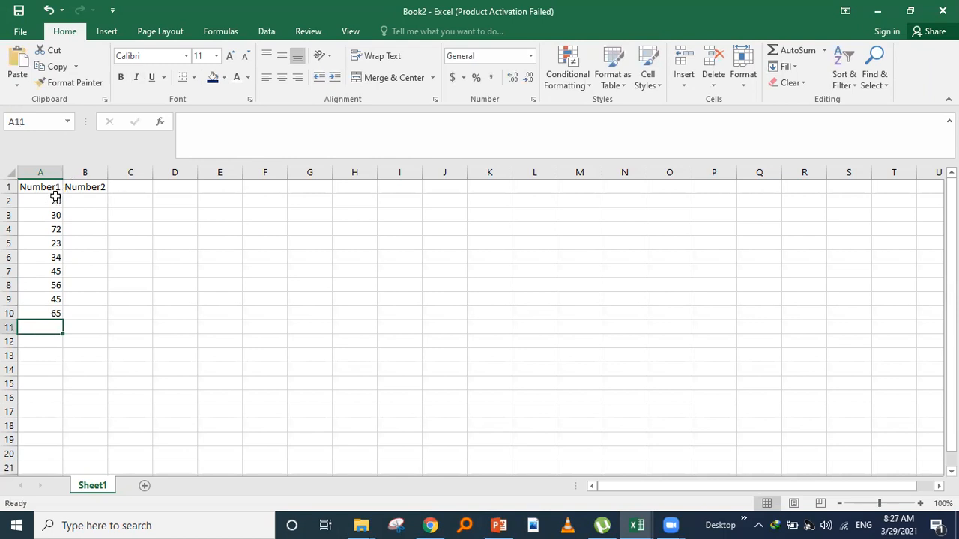
# - Fill cells B2 to B5 under Number2 with the values 21, 5, 4 and 10
pyautogui.click(83, 201)
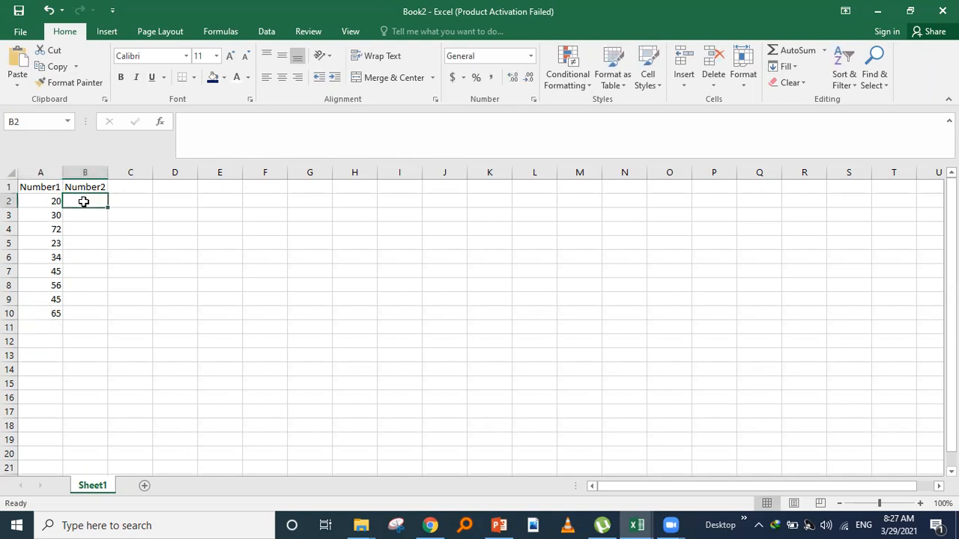
pyautogui.write('21')
pyautogui.press('Return')
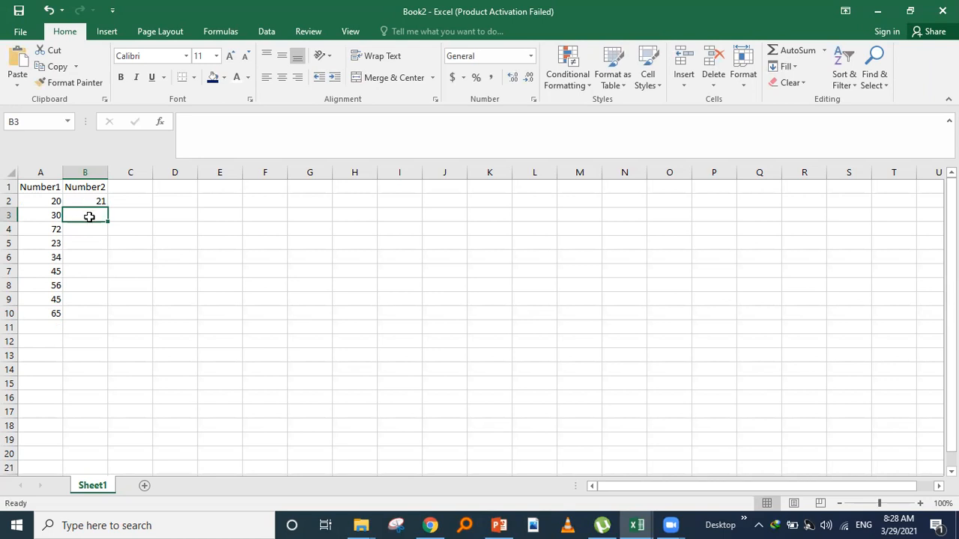
pyautogui.doubleClick(86, 215)
pyautogui.write('5')
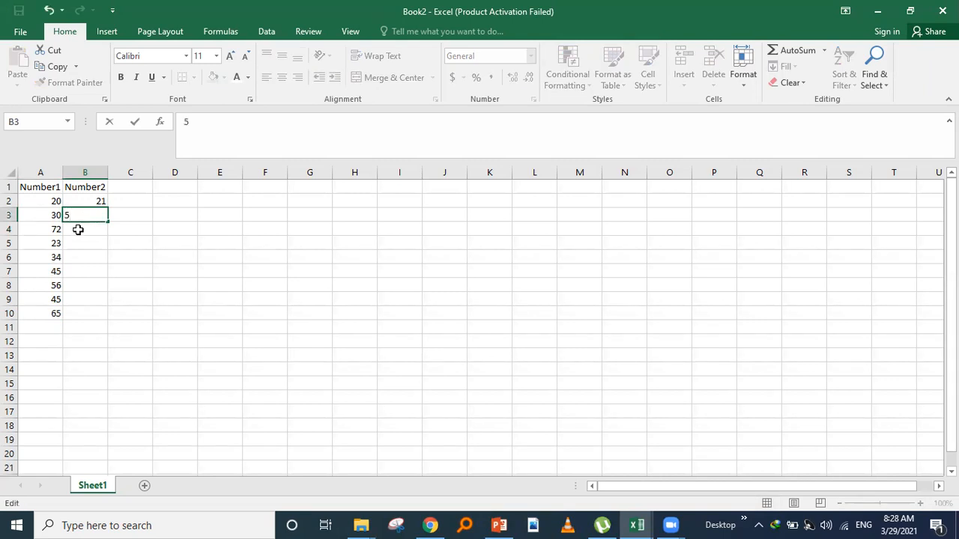
pyautogui.click(78, 229)
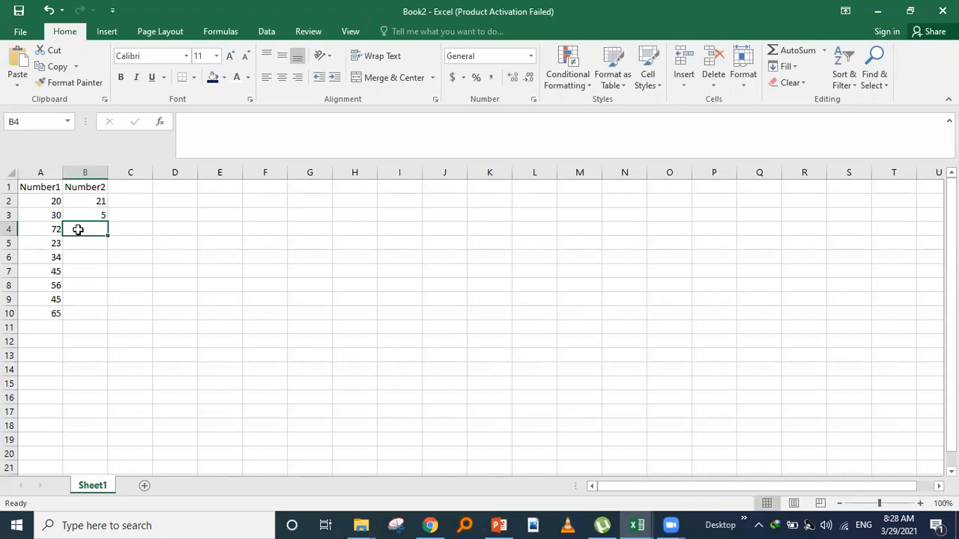
pyautogui.doubleClick(85, 229)
pyautogui.write('4')
pyautogui.click(83, 245)
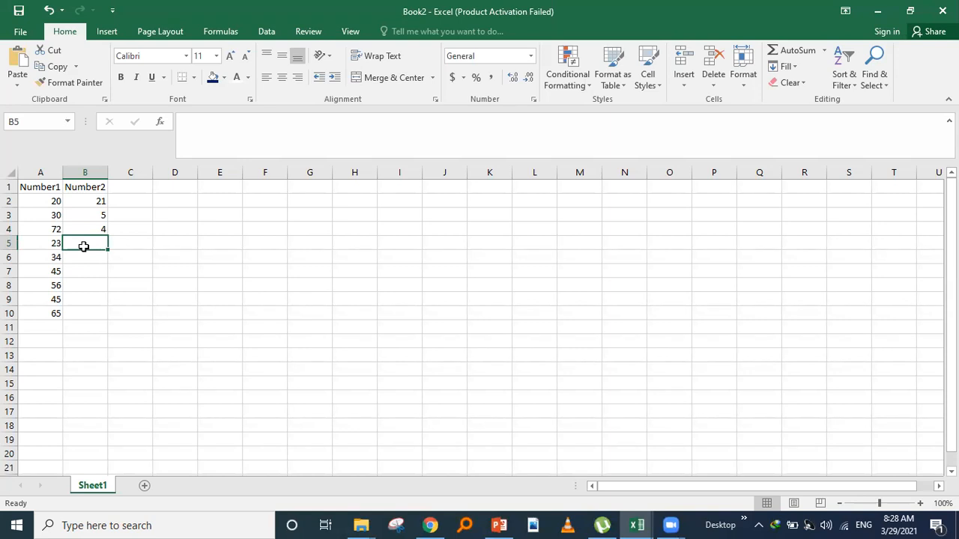
pyautogui.write('1')
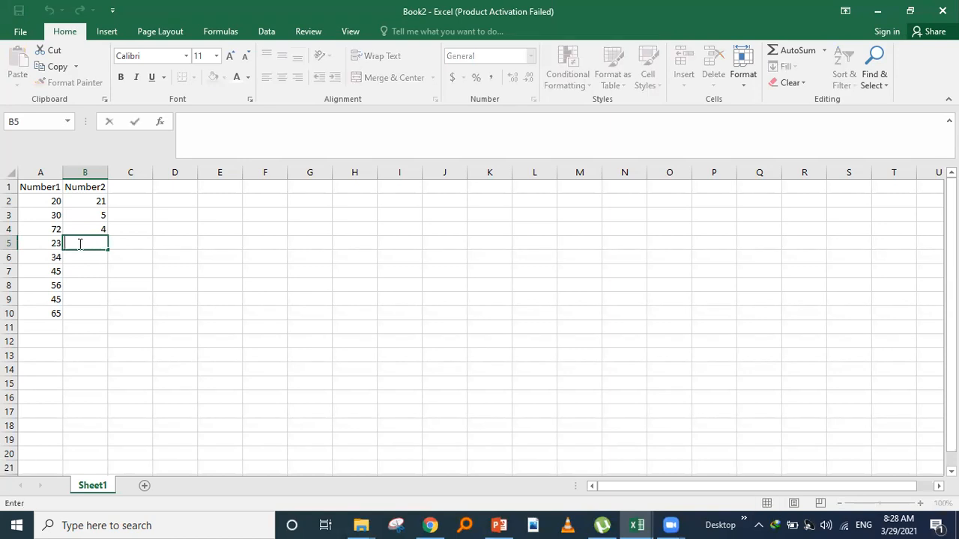
pyautogui.write('0')
# - Continue the Number2 column in cells B6 to B8 with 20, 5 and 50
pyautogui.click(74, 257)
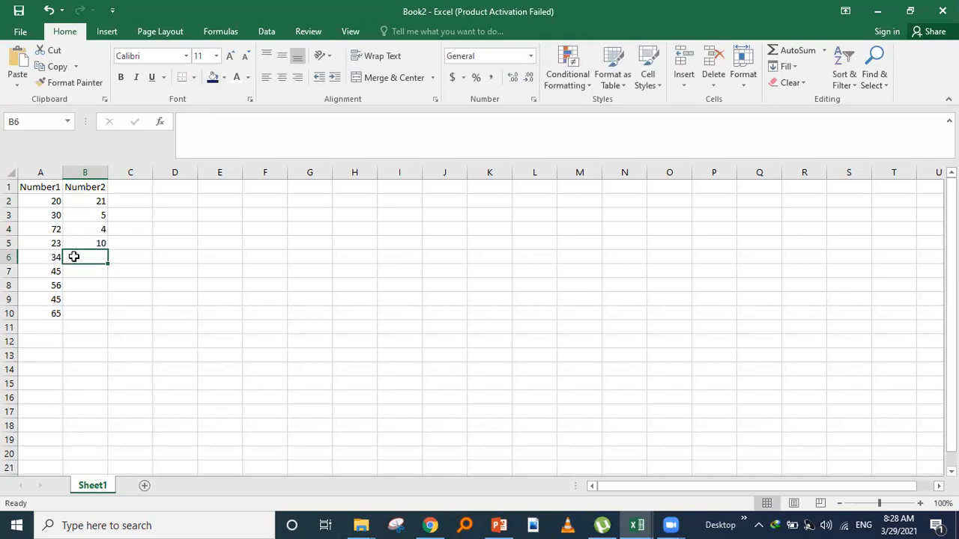
pyautogui.doubleClick(74, 257)
pyautogui.write('20')
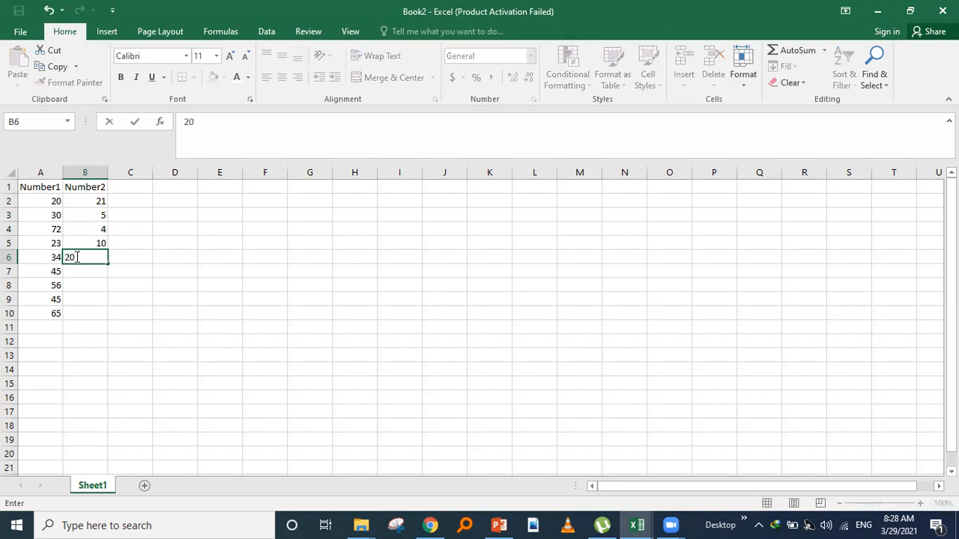
pyautogui.doubleClick(75, 272)
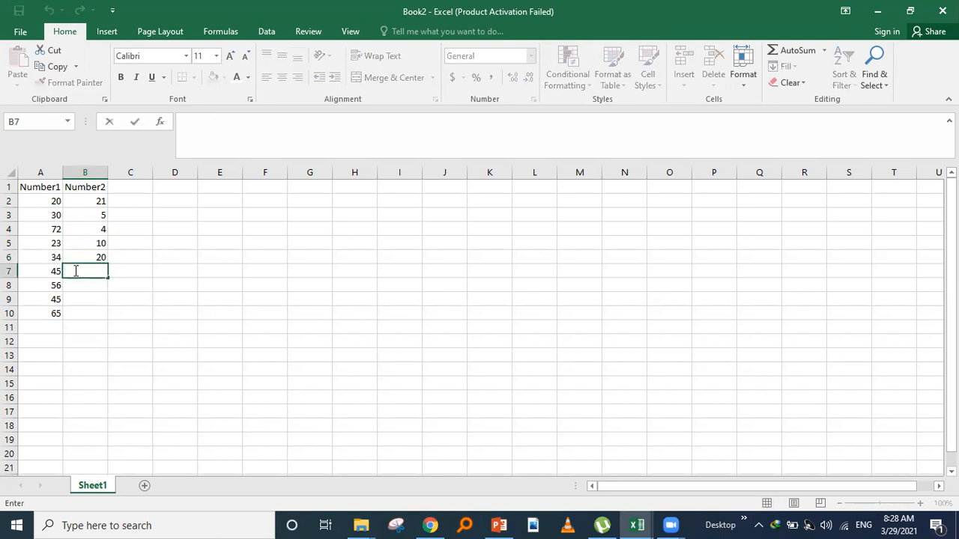
pyautogui.write('5')
pyautogui.click(76, 287)
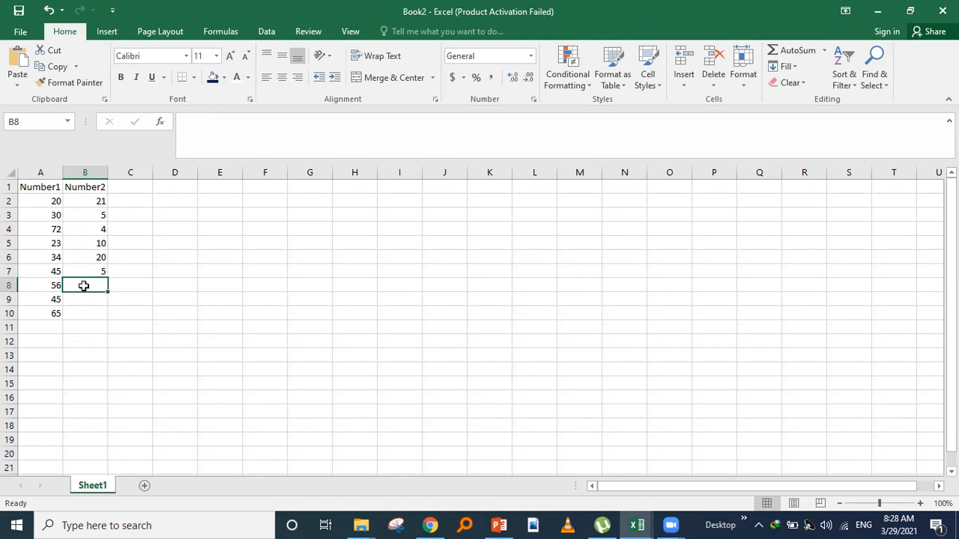
pyautogui.doubleClick(84, 286)
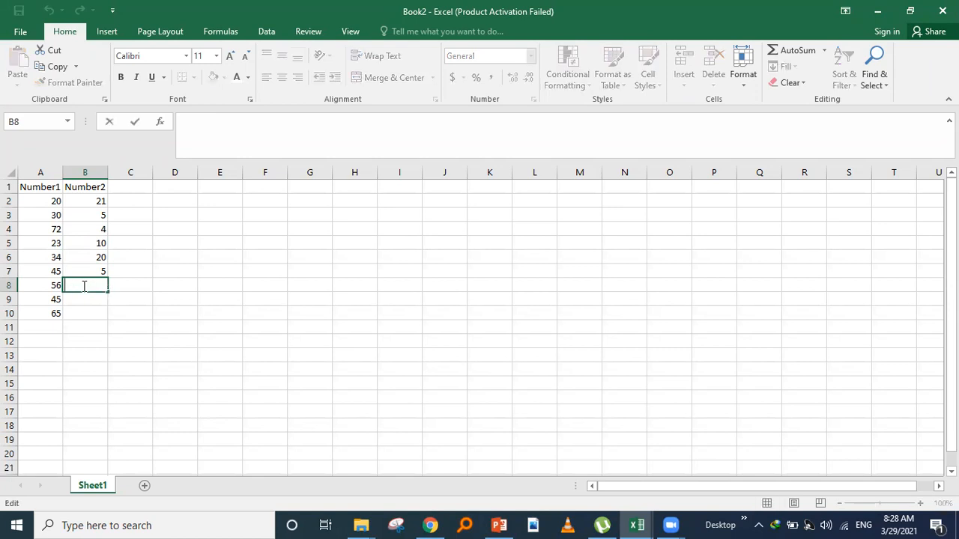
pyautogui.write('50')
pyautogui.click(78, 308)
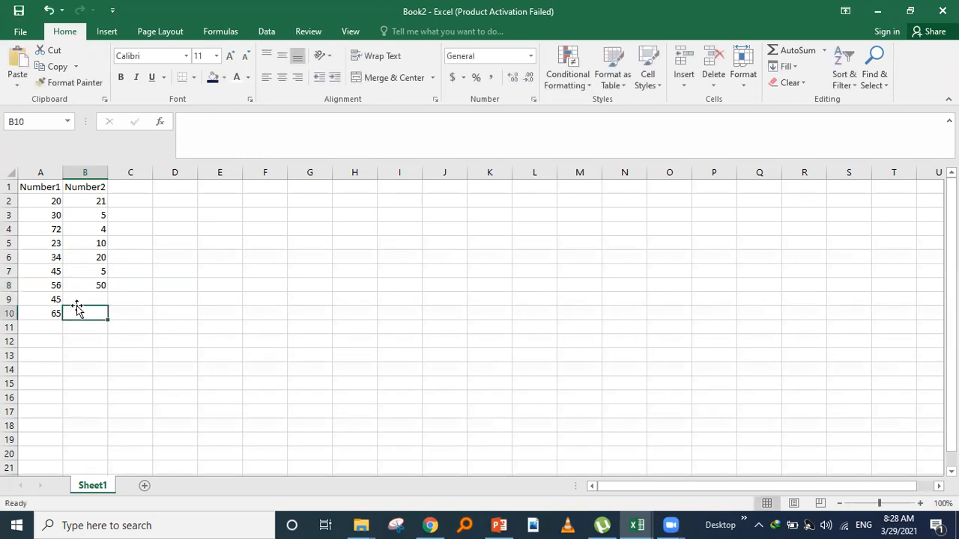
pyautogui.click(80, 299)
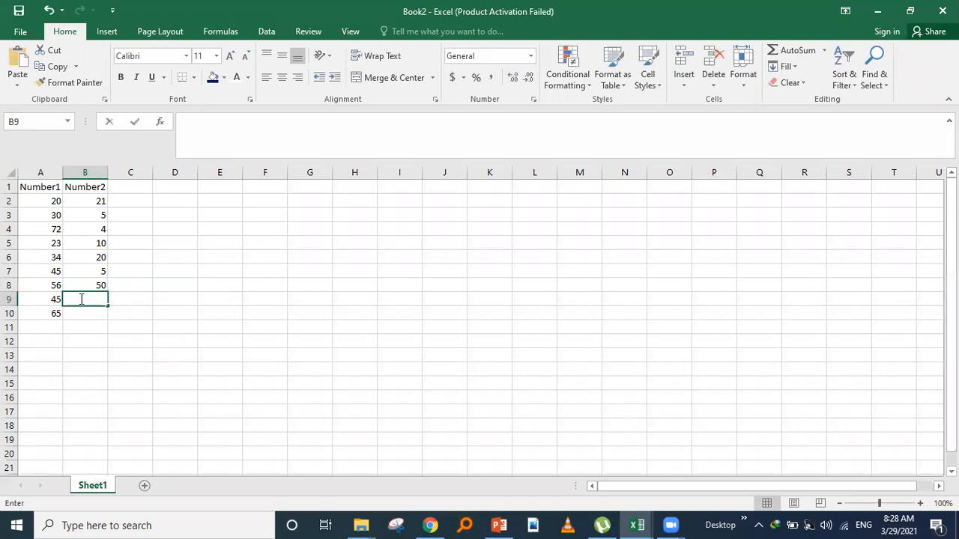
pyautogui.write('100')
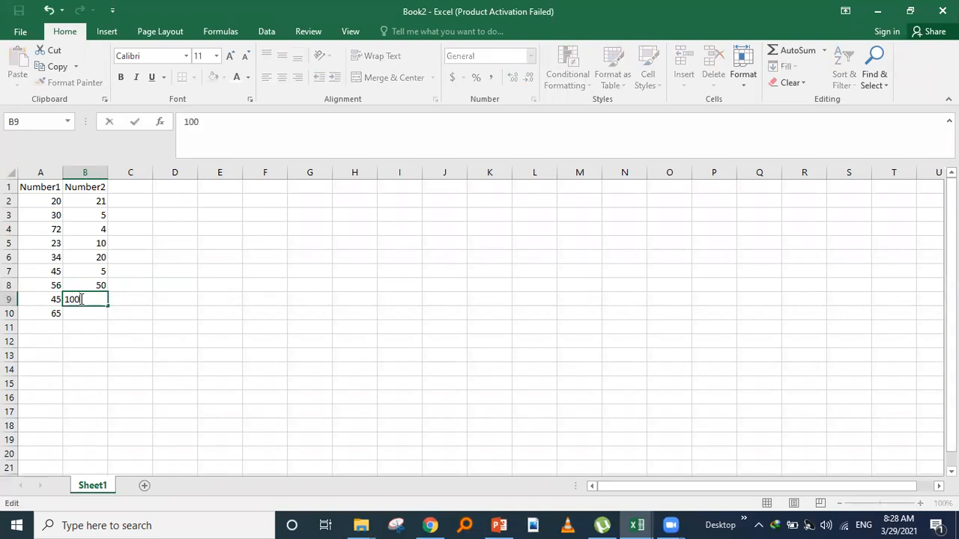
pyautogui.press('Return')
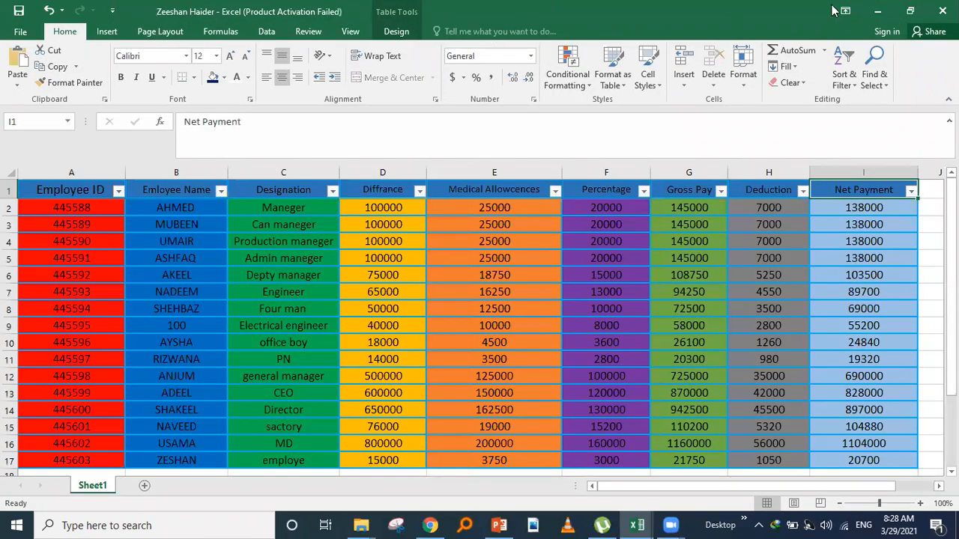
pyautogui.click(879, 11)
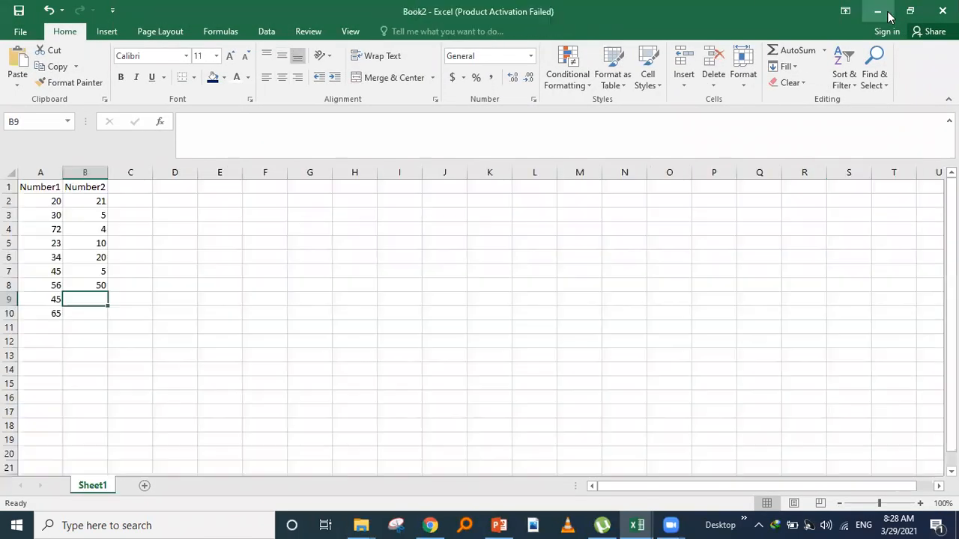
# - Complete the Number2 column by entering 100 in cell B9 and 200 in cell B10
pyautogui.doubleClick(90, 298)
pyautogui.write('100')
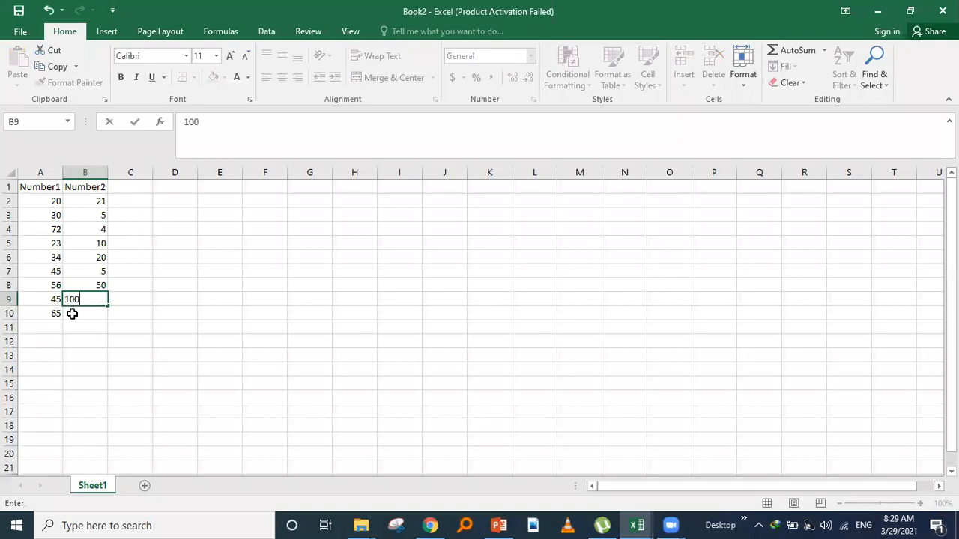
pyautogui.click(74, 314)
pyautogui.doubleClick(74, 314)
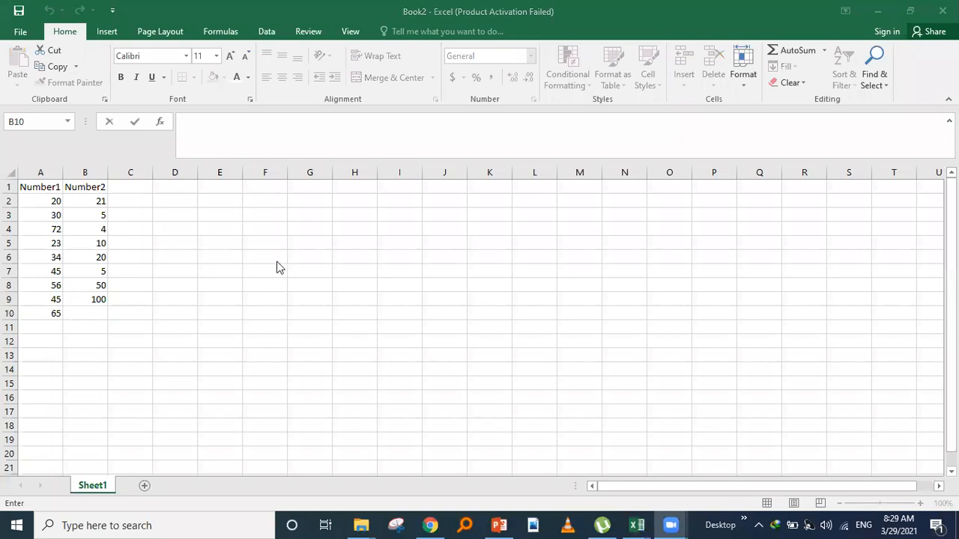
pyautogui.click(87, 314)
pyautogui.write('2')
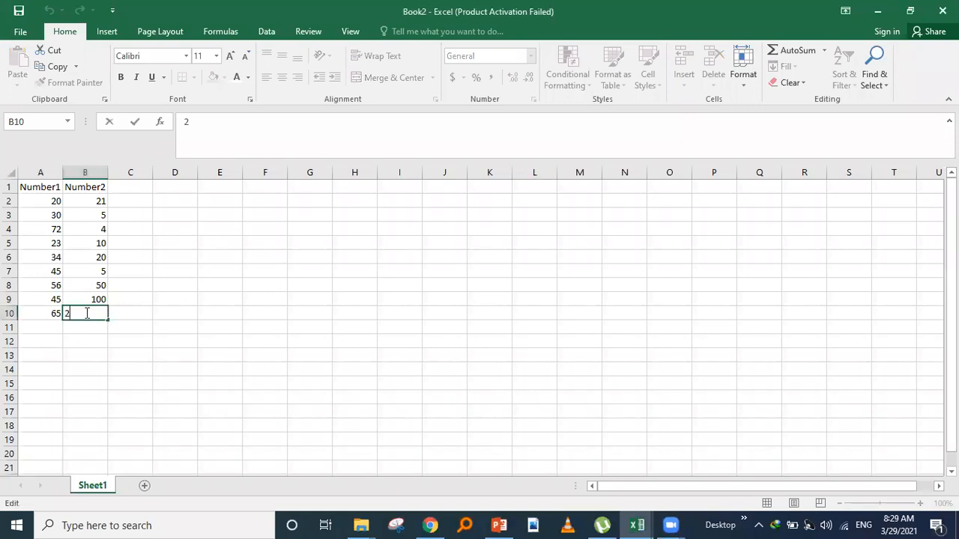
pyautogui.write('00')
pyautogui.click(122, 314)
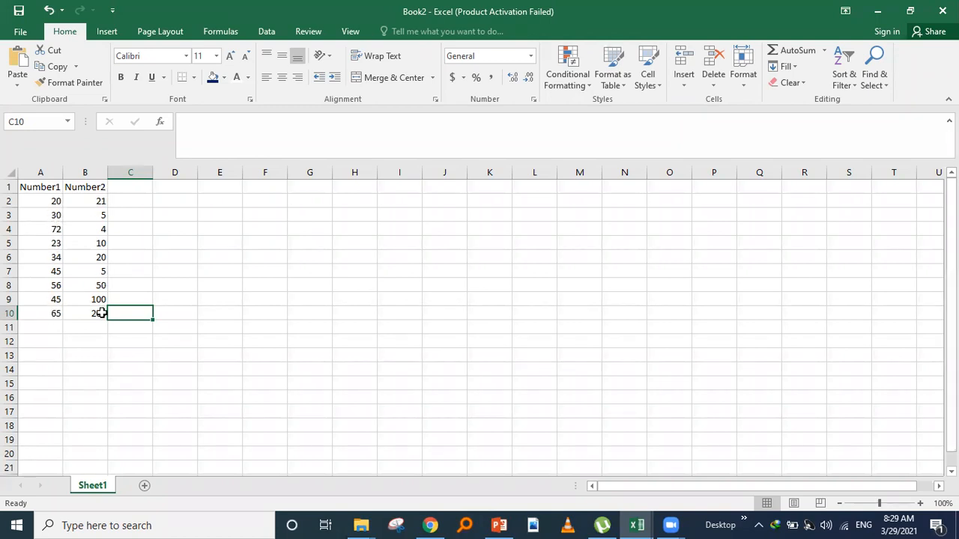
# - Enter the heading Addition in cell C1
pyautogui.click(129, 190)
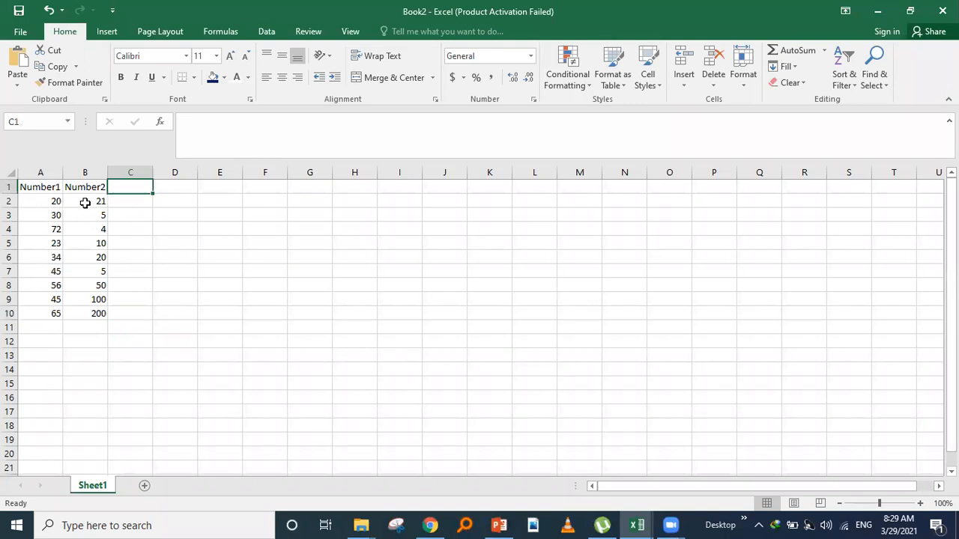
pyautogui.doubleClick(124, 186)
pyautogui.write('Addition')
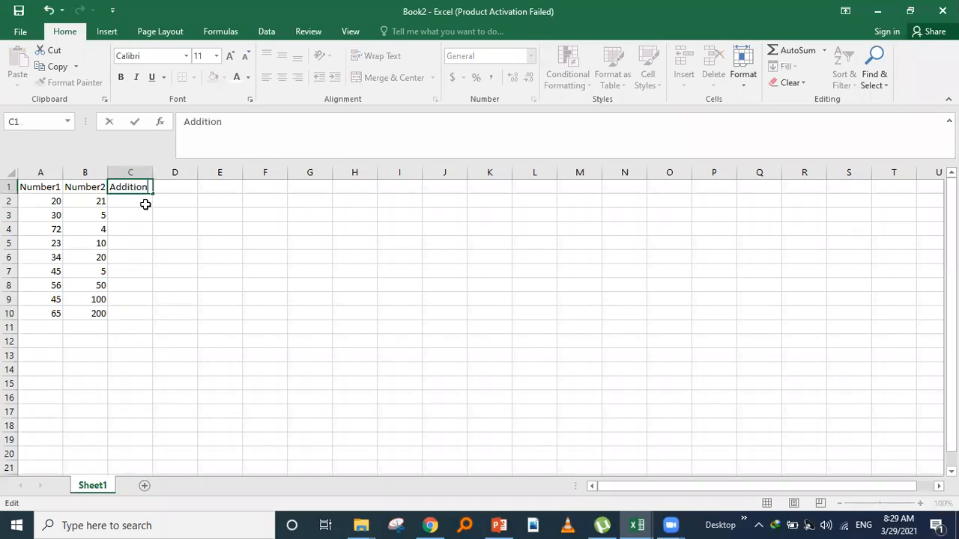
pyautogui.click(127, 204)
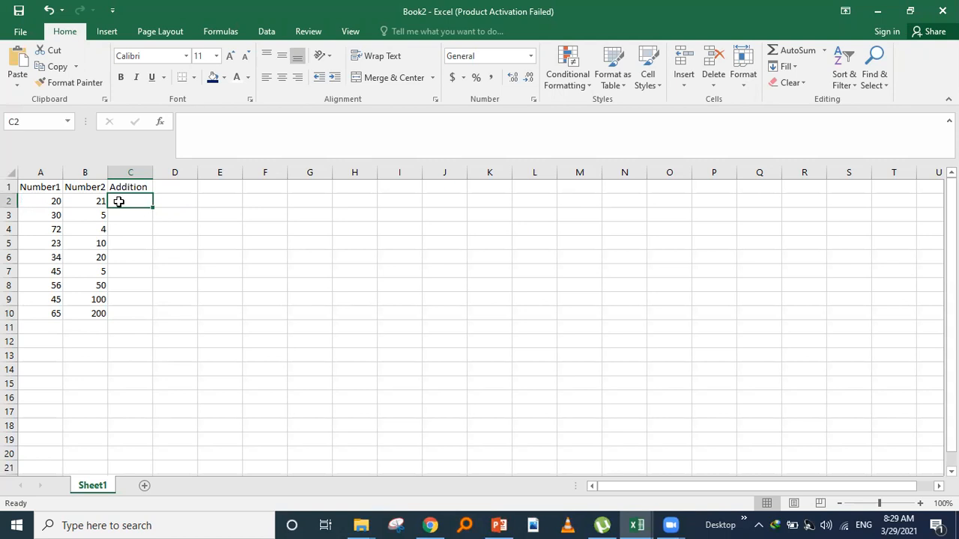
pyautogui.click(181, 124)
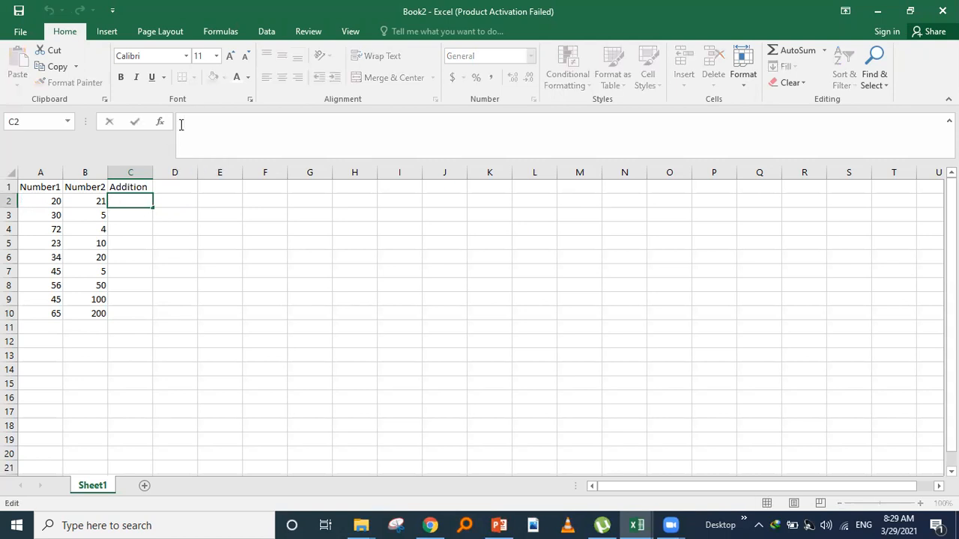
# - Replace the heading in cell C1 with Number3
pyautogui.click(145, 188)
pyautogui.press('BackSpace')
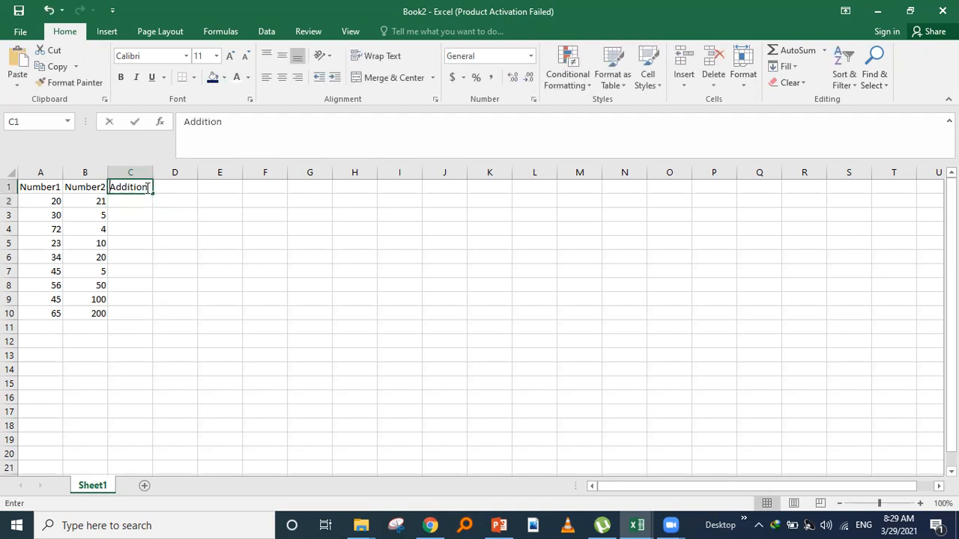
pyautogui.write('Number')
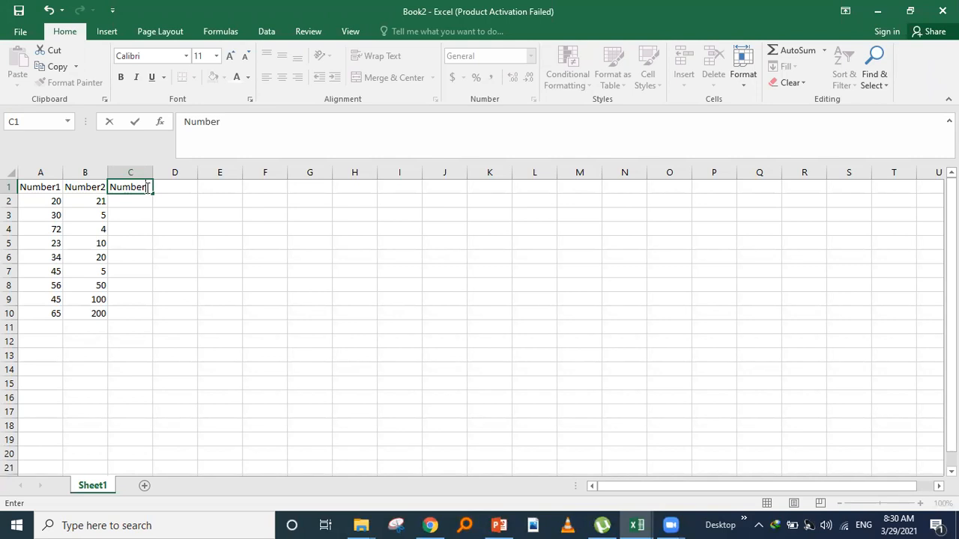
pyautogui.write('2')
pyautogui.press('BackSpace')
pyautogui.write('3')
# - Fill cells C2 to C4 under Number3 with the values 2, 34 and 5
pyautogui.click(123, 201)
pyautogui.write('2')
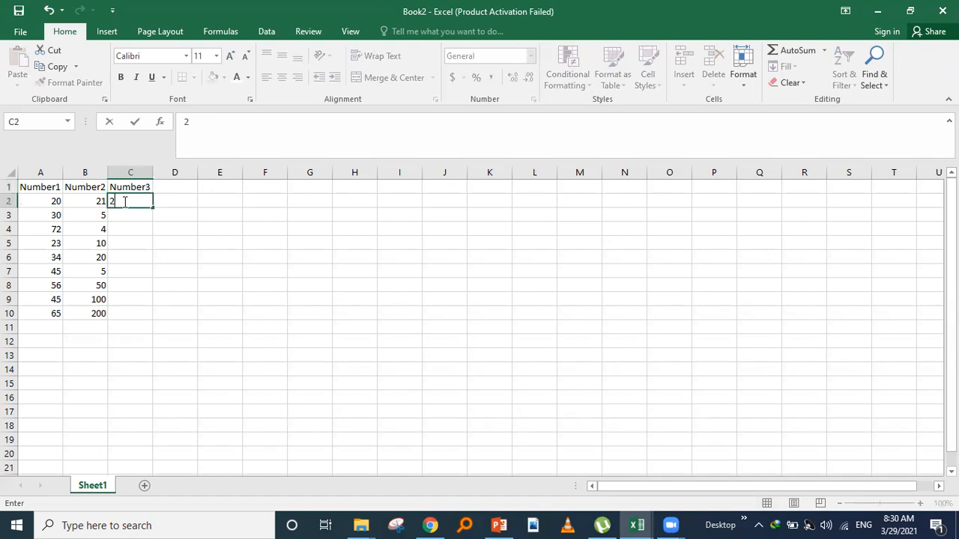
pyautogui.press('Return')
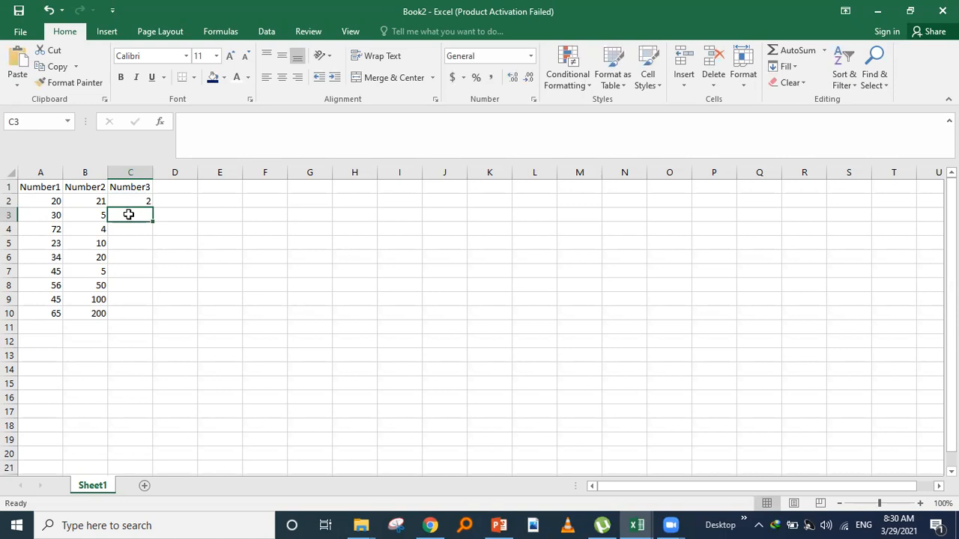
pyautogui.write('34')
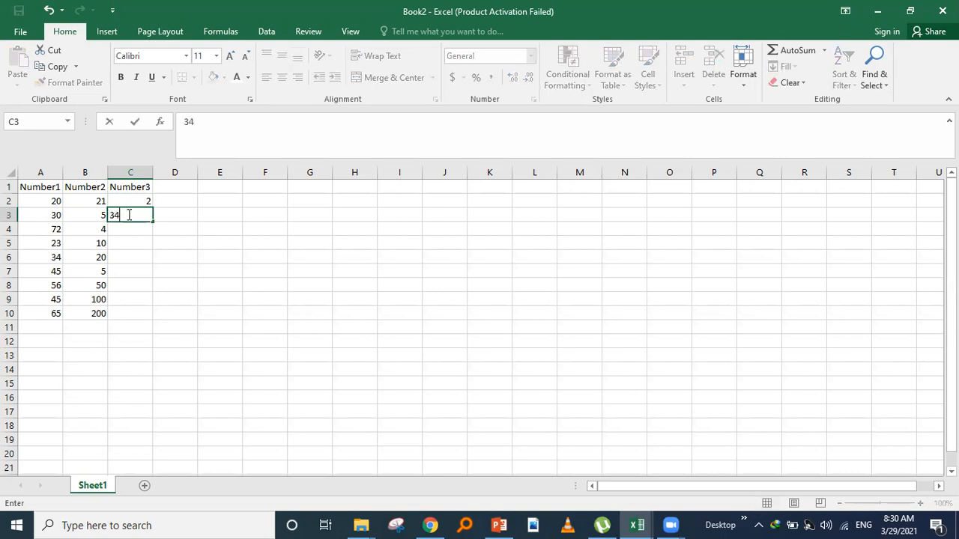
pyautogui.click(132, 232)
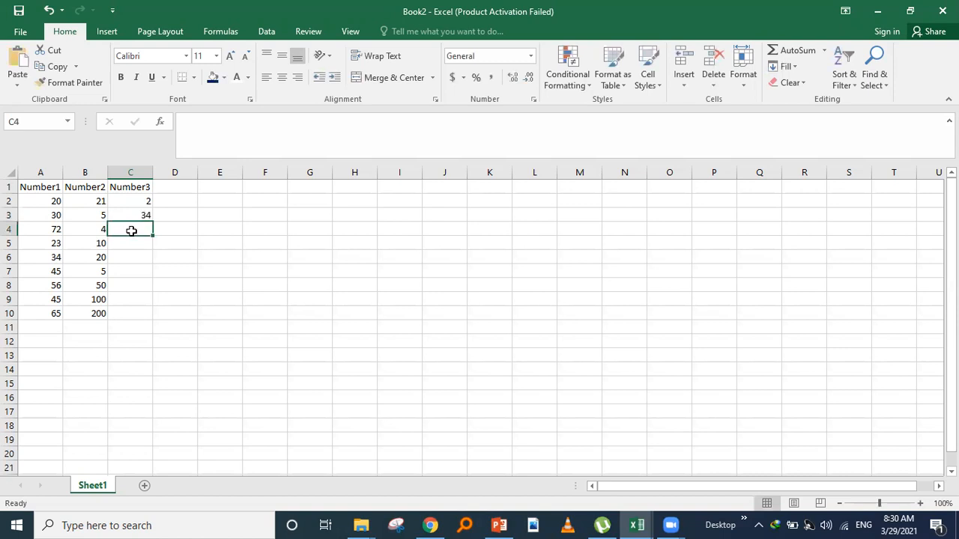
pyautogui.doubleClick(132, 230)
pyautogui.write('5')
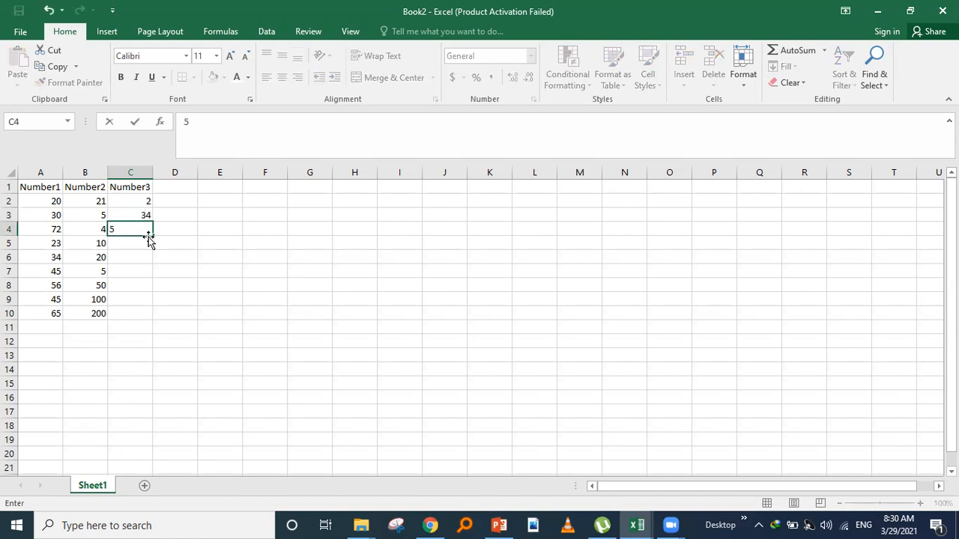
# - Enter 50 in cell C5 and fill that value down through cell C10
pyautogui.click(120, 247)
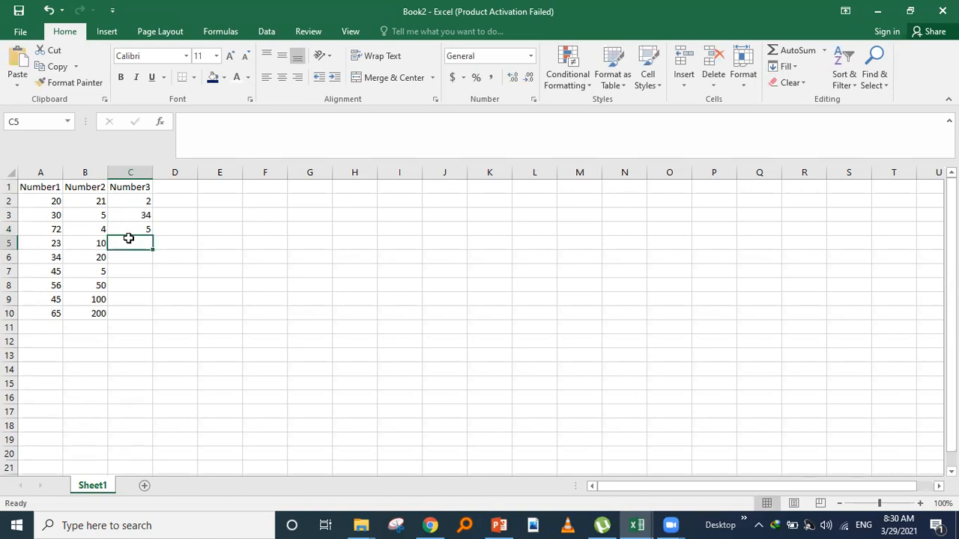
pyautogui.doubleClick(130, 245)
pyautogui.write('50')
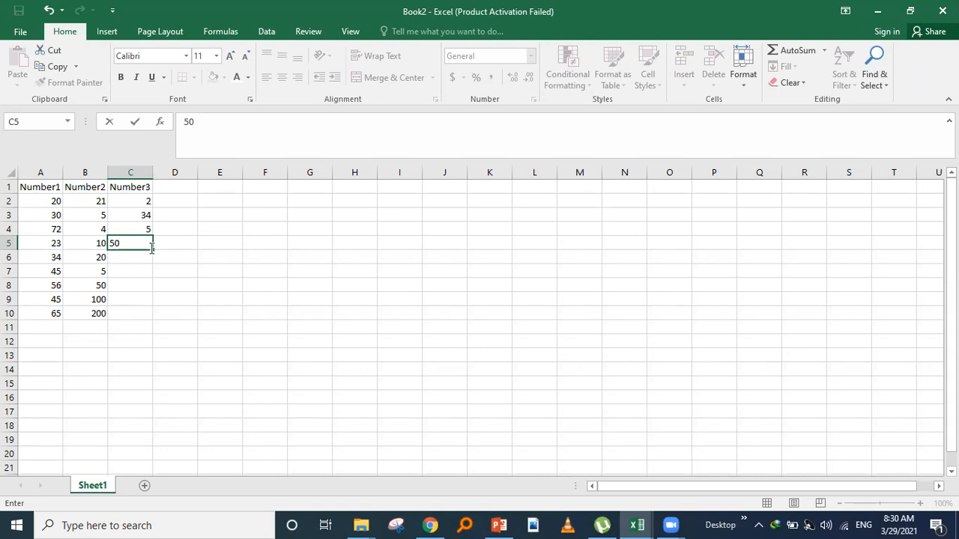
pyautogui.moveTo(153, 252); pyautogui.dragTo(149, 314)
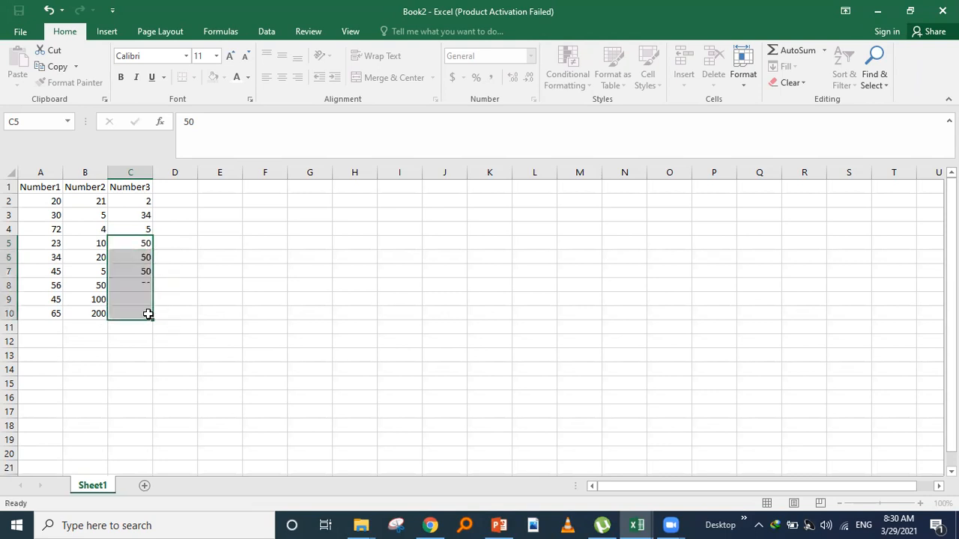
pyautogui.click(216, 294)
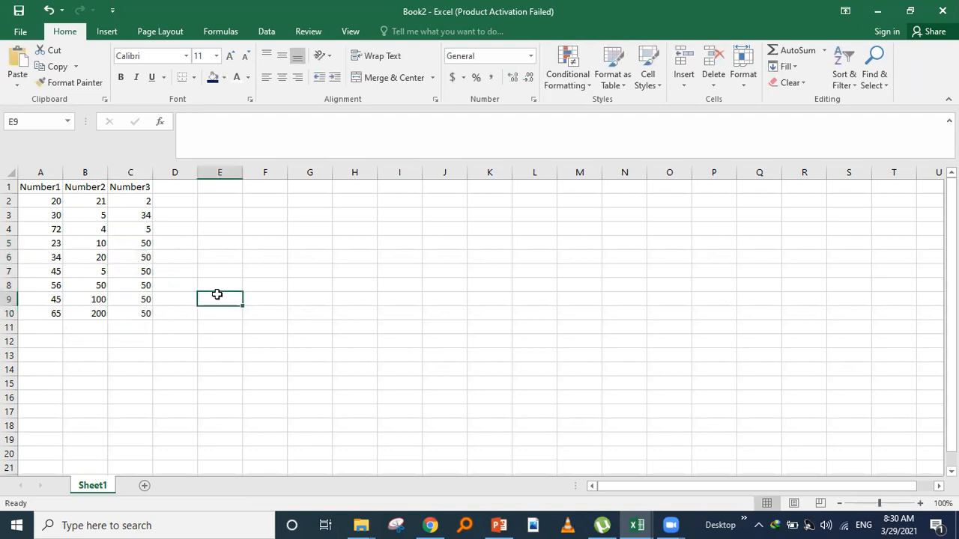
# - Add the heading Addition in cell D1, beside the Number3 column
pyautogui.click(167, 186)
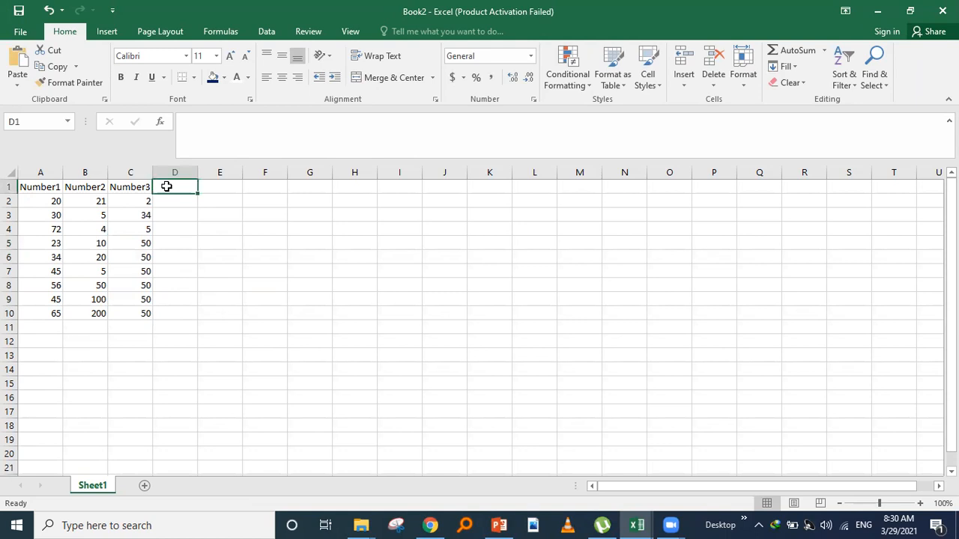
pyautogui.write('Addi')
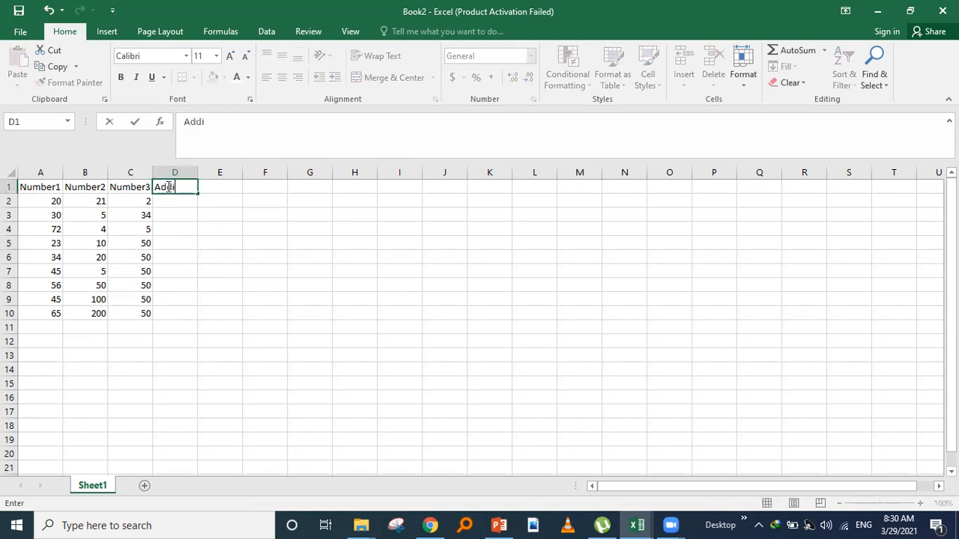
pyautogui.write('tion')
pyautogui.click(173, 198)
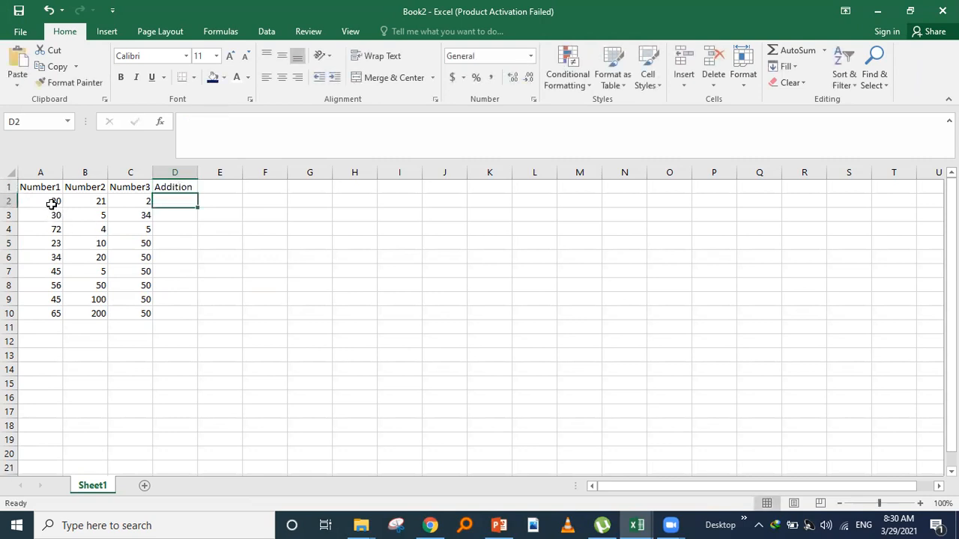
# - Begin a SUM formula with empty parentheses in cell D2, under the Addition heading
pyautogui.doubleClick(160, 199)
pyautogui.click(182, 120)
pyautogui.write('=')
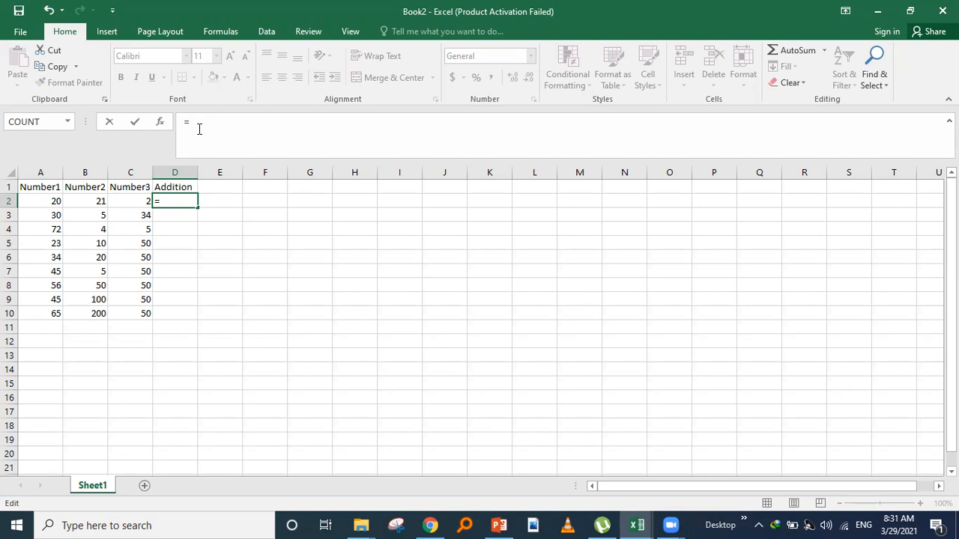
pyautogui.write('sum')
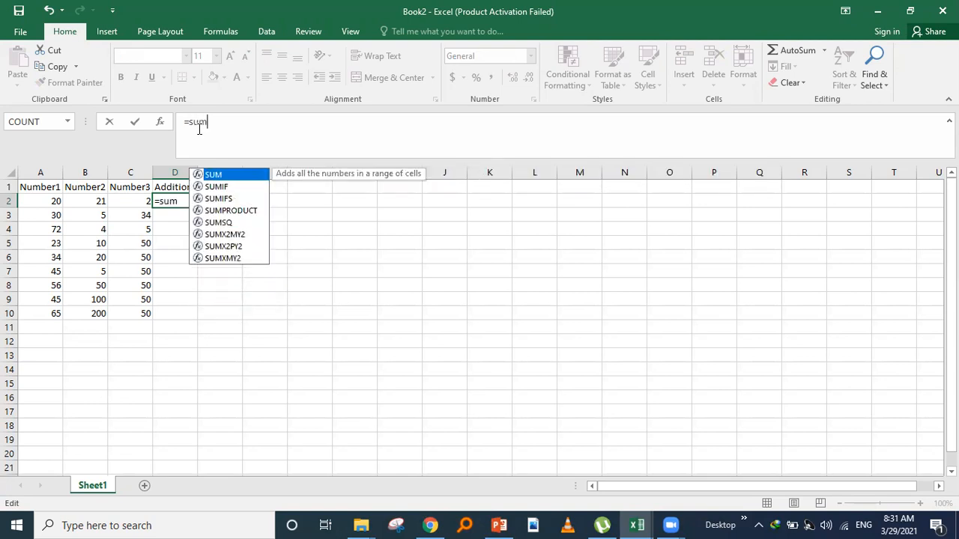
pyautogui.doubleClick(221, 177)
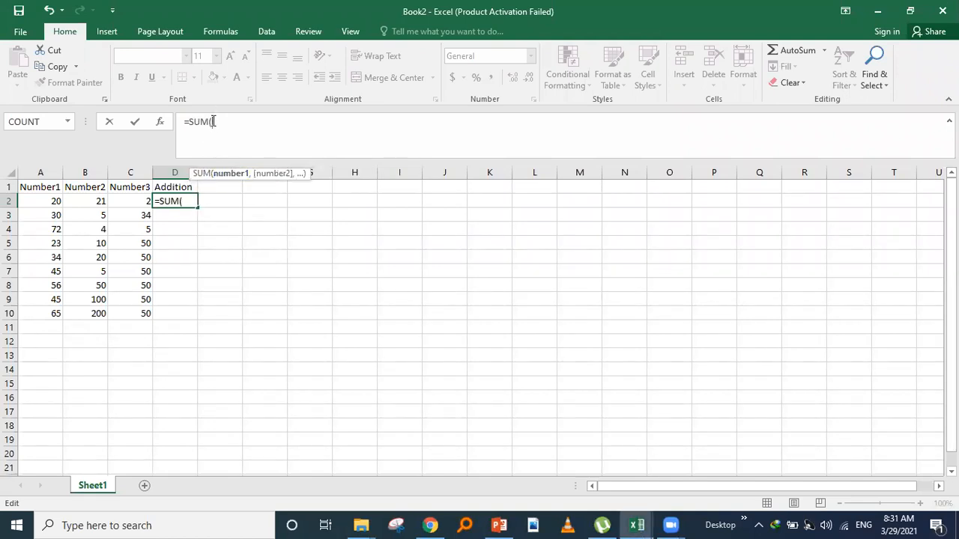
pyautogui.press('BackSpace')
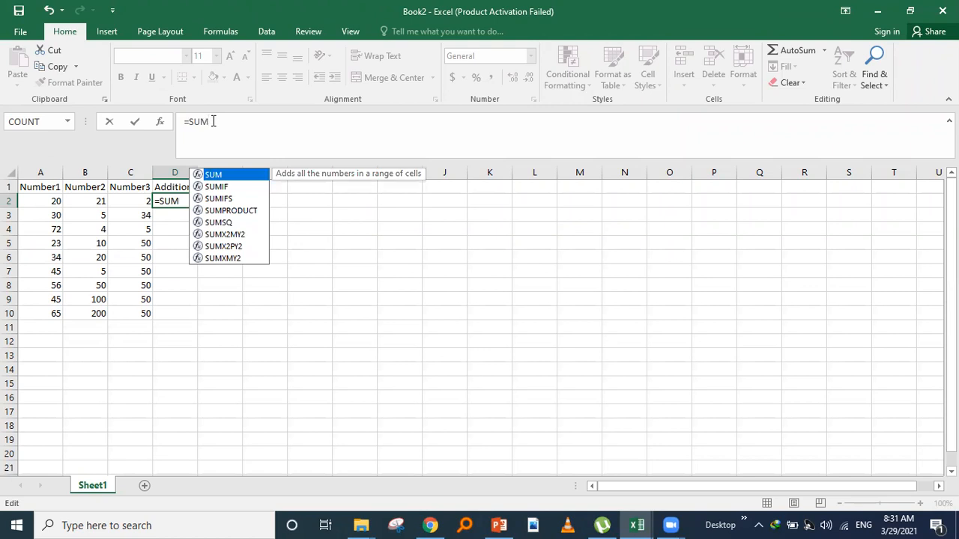
pyautogui.write('()')
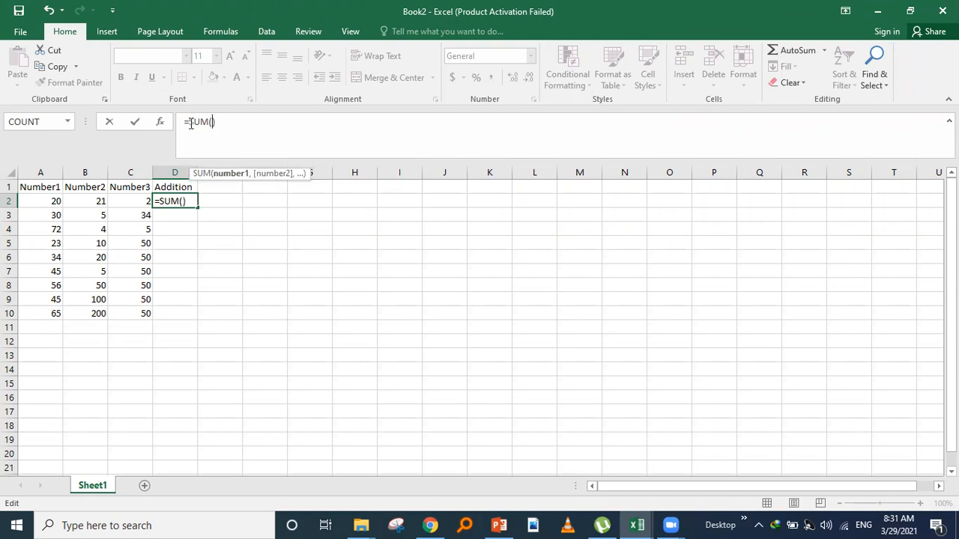
# - Complete the formula in cell D2 as =SUM(A2,B2,C2) by referencing the three number cells of row 2
pyautogui.click(48, 201)
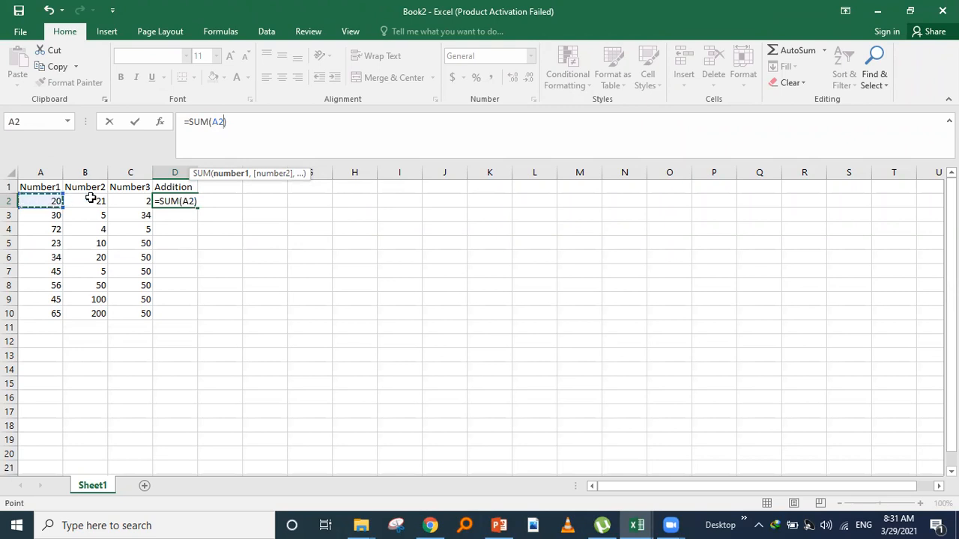
pyautogui.click(140, 202)
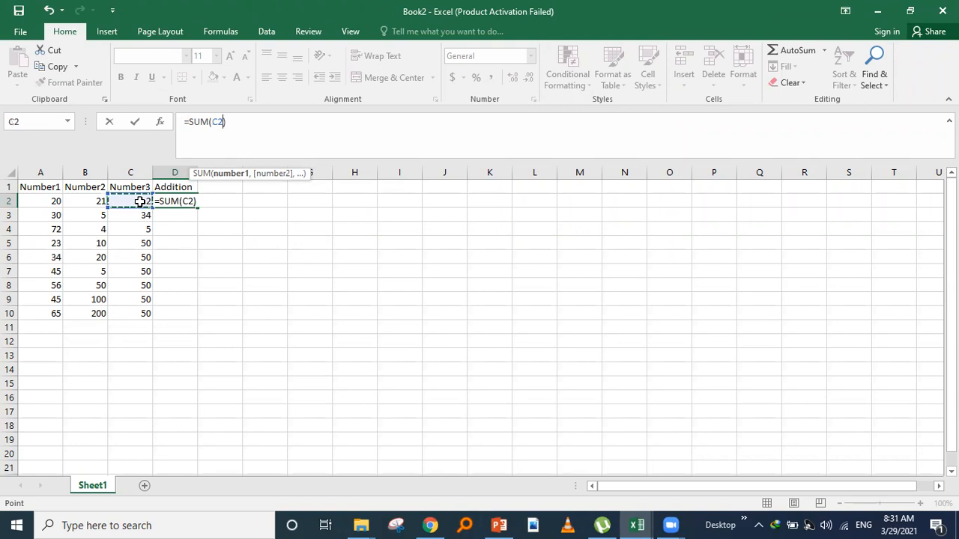
pyautogui.click(42, 202)
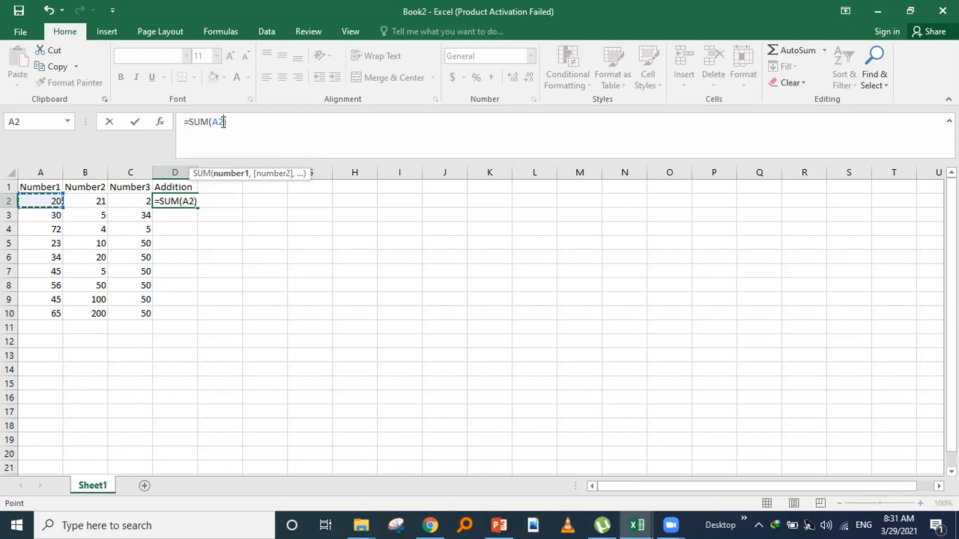
pyautogui.write(',')
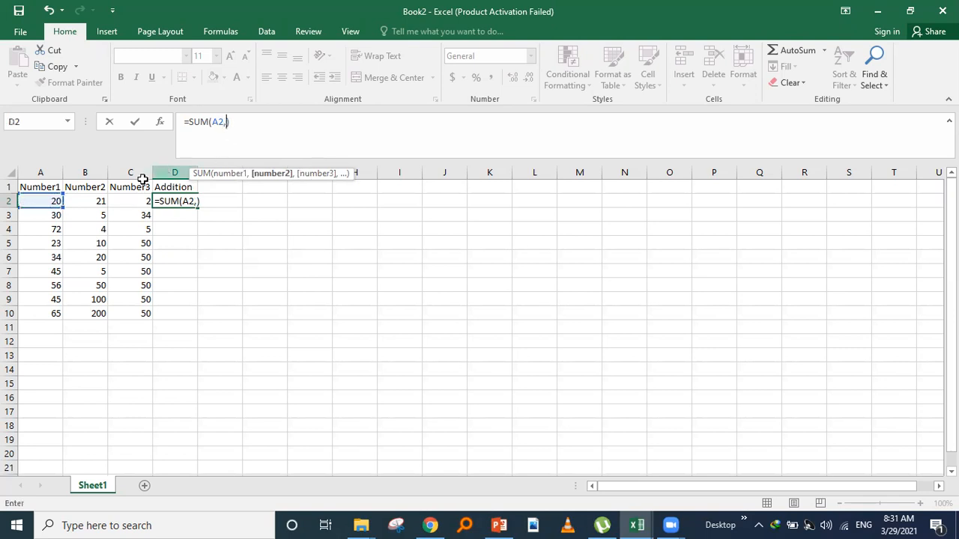
pyautogui.click(96, 202)
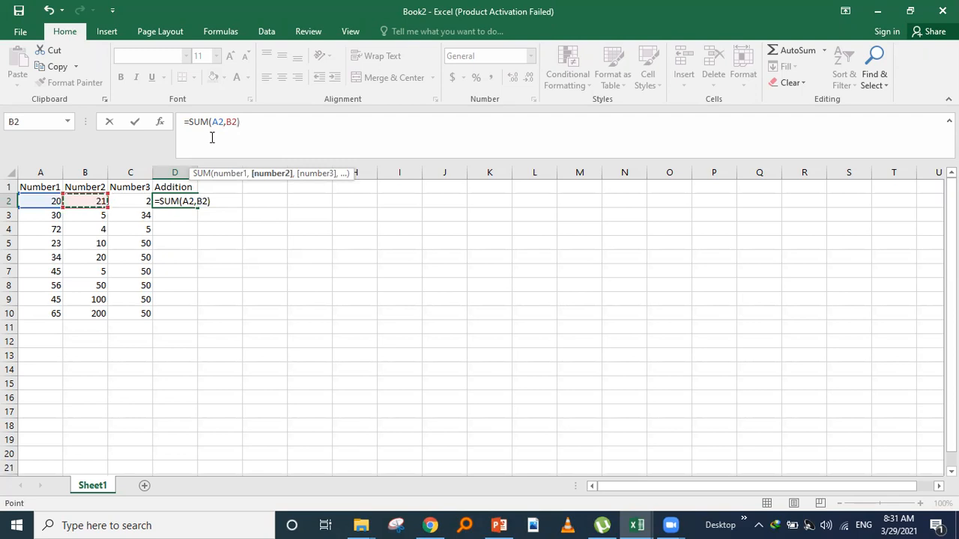
pyautogui.write(',')
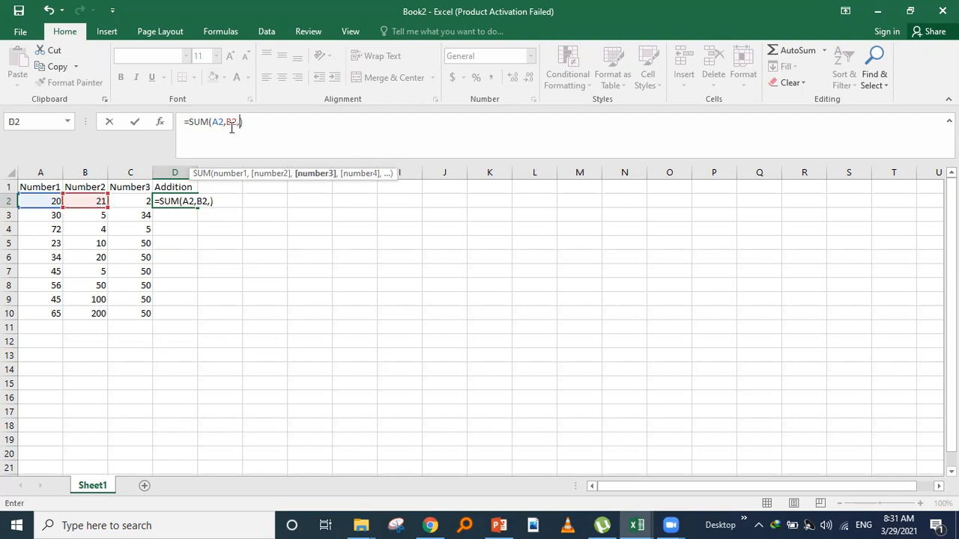
pyautogui.click(134, 200)
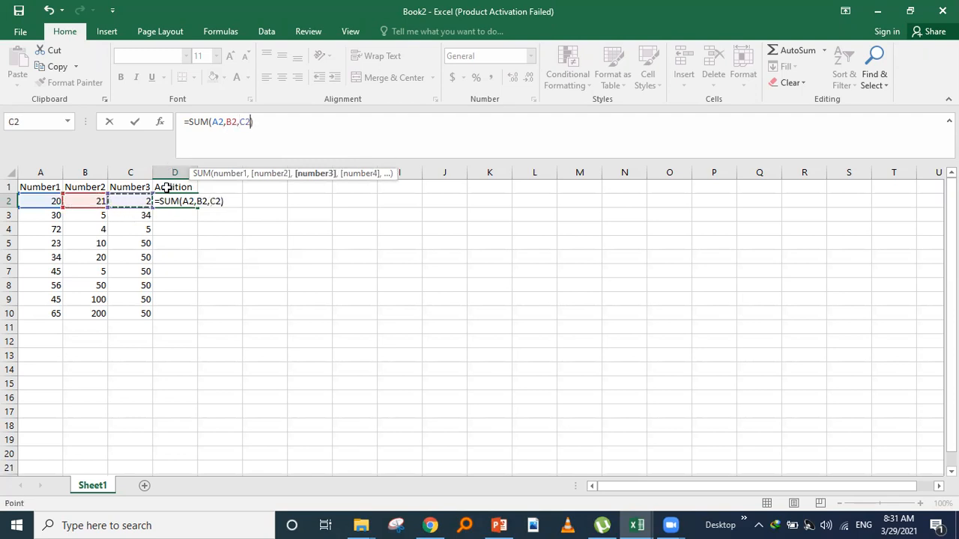
pyautogui.click(251, 123)
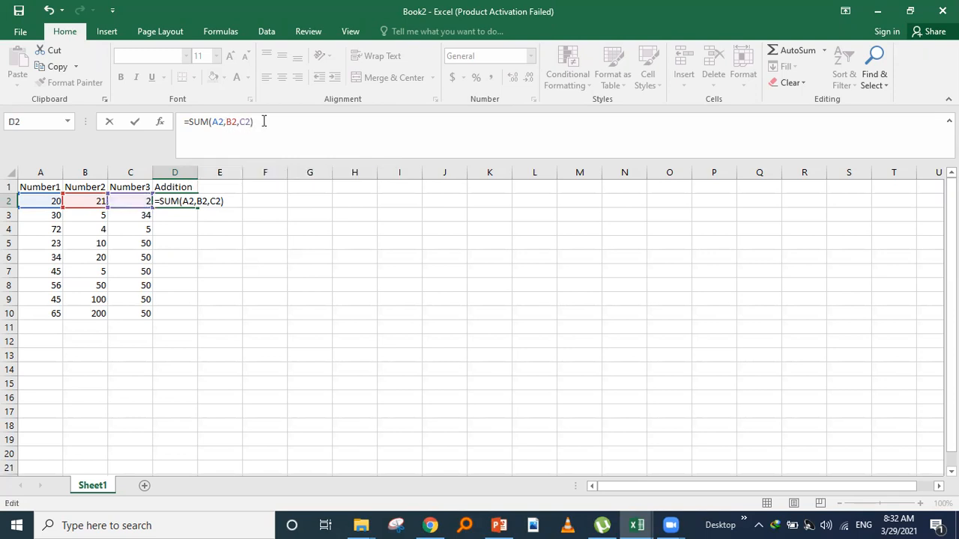
pyautogui.click(227, 122)
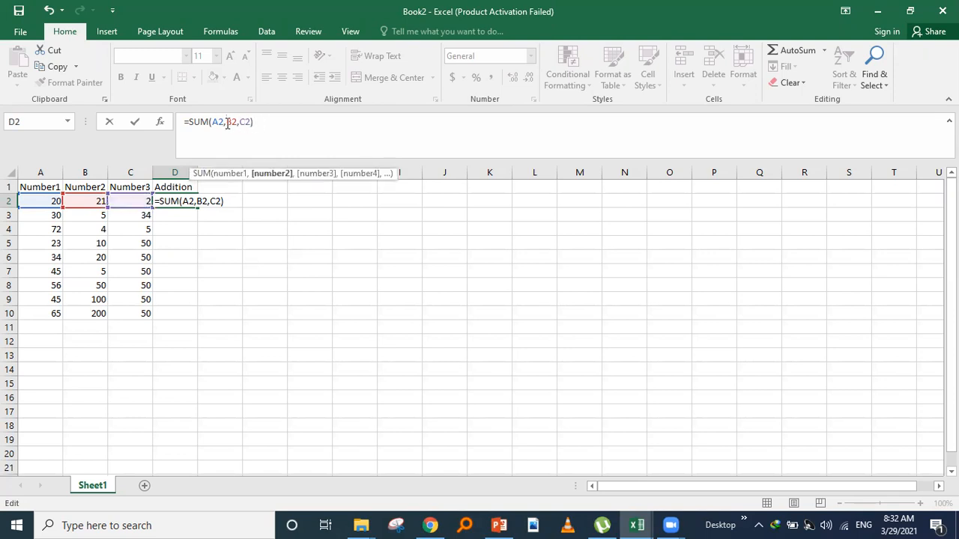
pyautogui.click(273, 122)
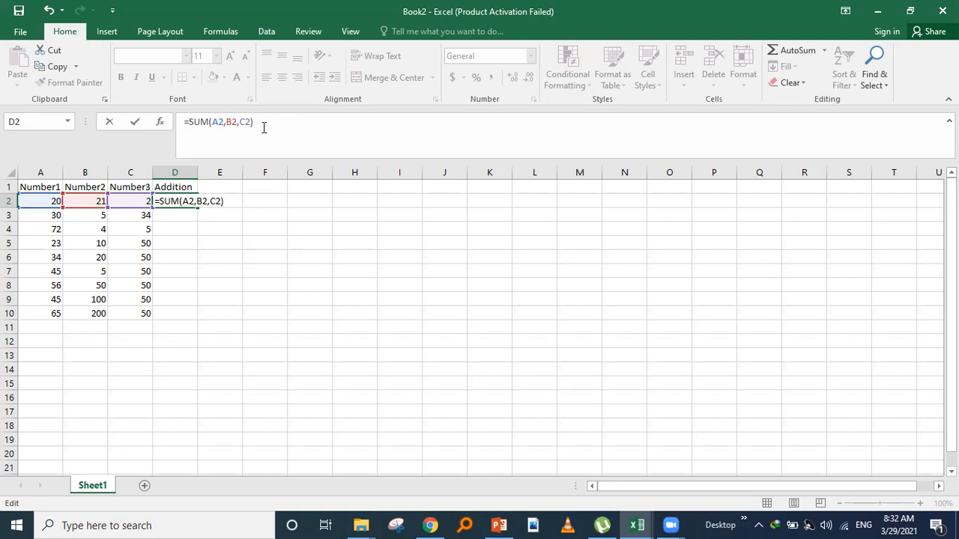
pyautogui.press('Return')
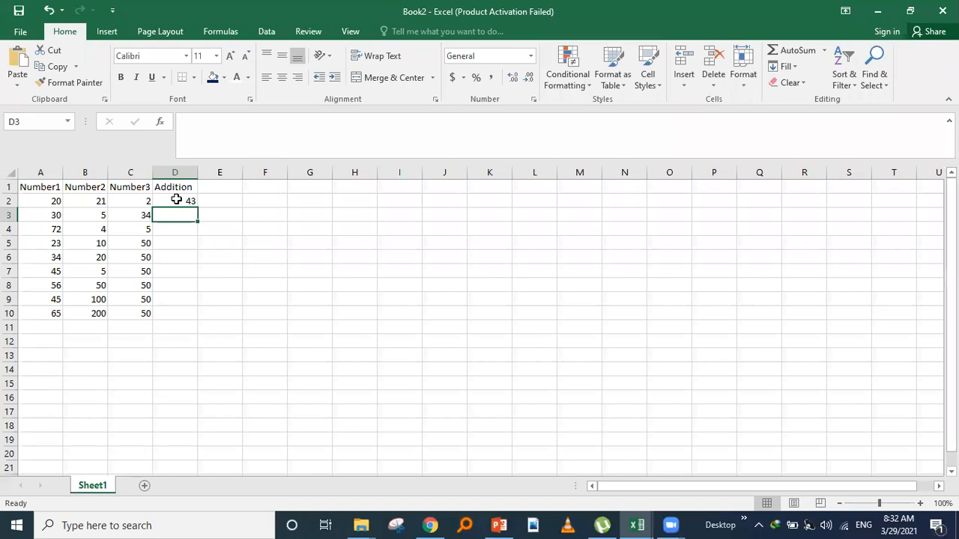
pyautogui.click(59, 202)
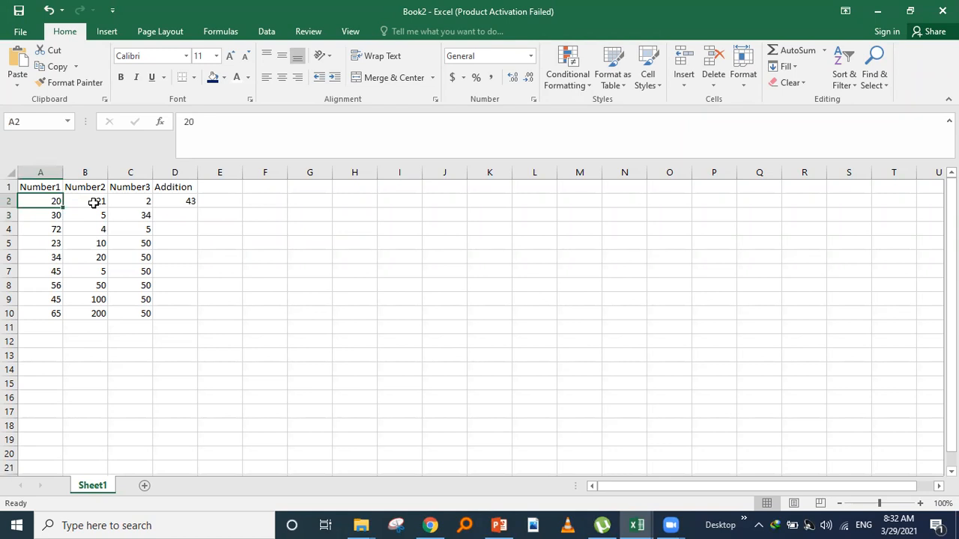
# - Examine the three number cells of row 2 and the SUM formula in D2 that references them
pyautogui.click(93, 203)
pyautogui.click(145, 200)
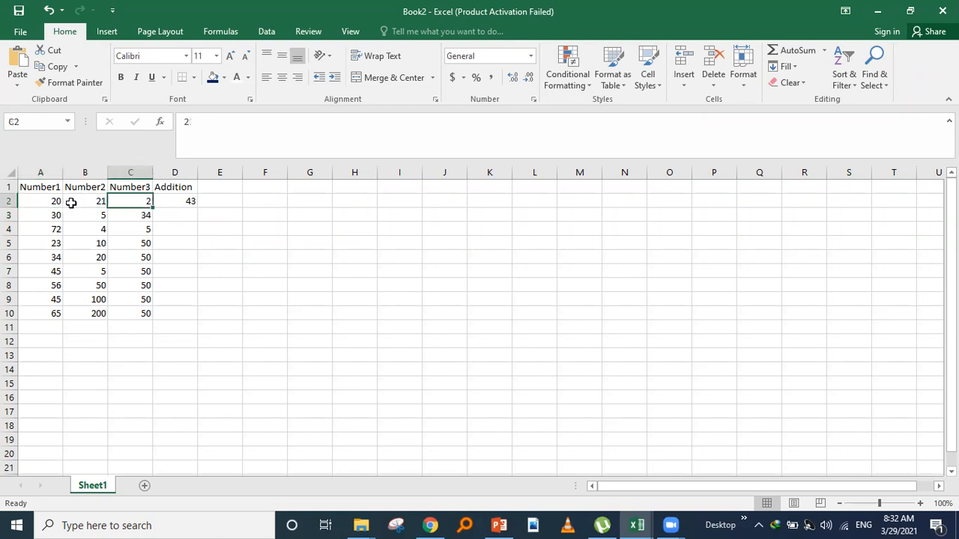
pyautogui.click(186, 202)
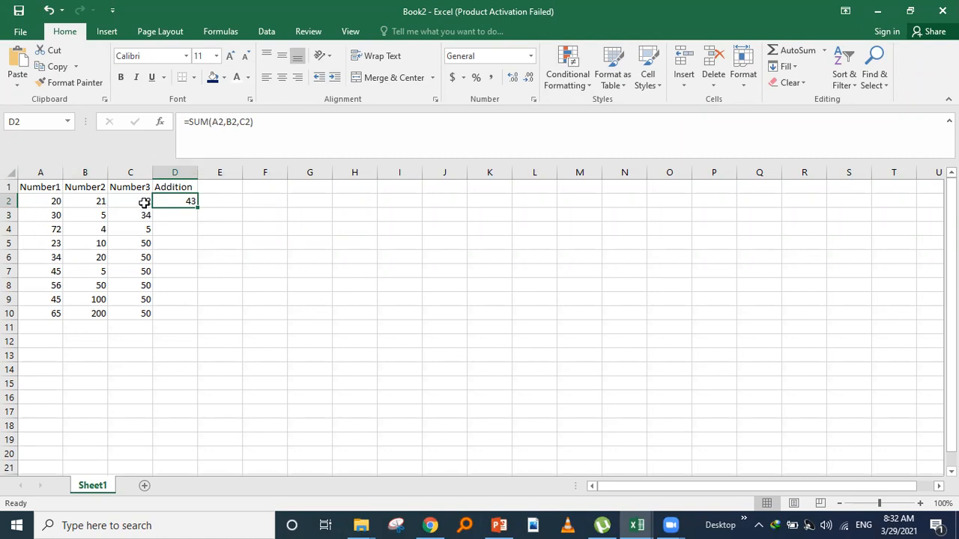
pyautogui.click(48, 204)
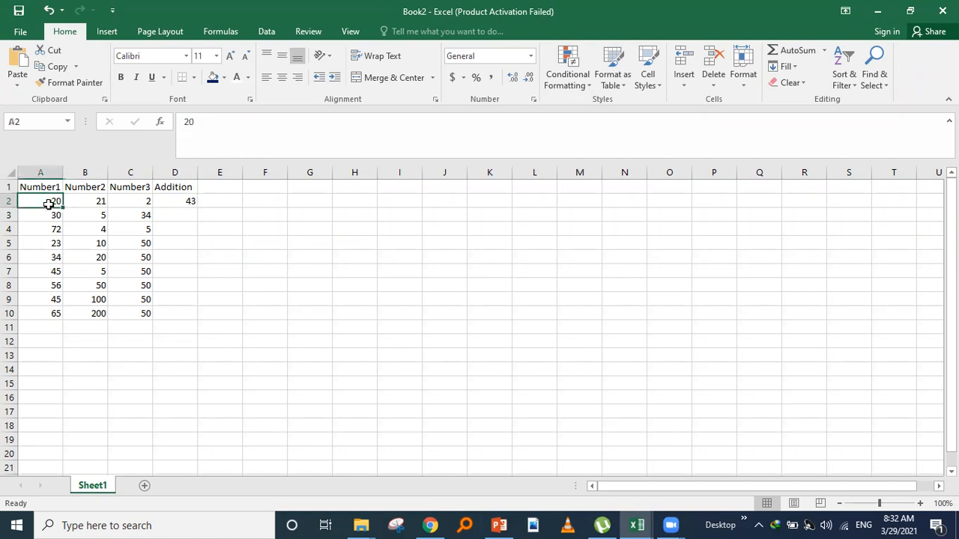
pyautogui.click(77, 201)
pyautogui.click(135, 198)
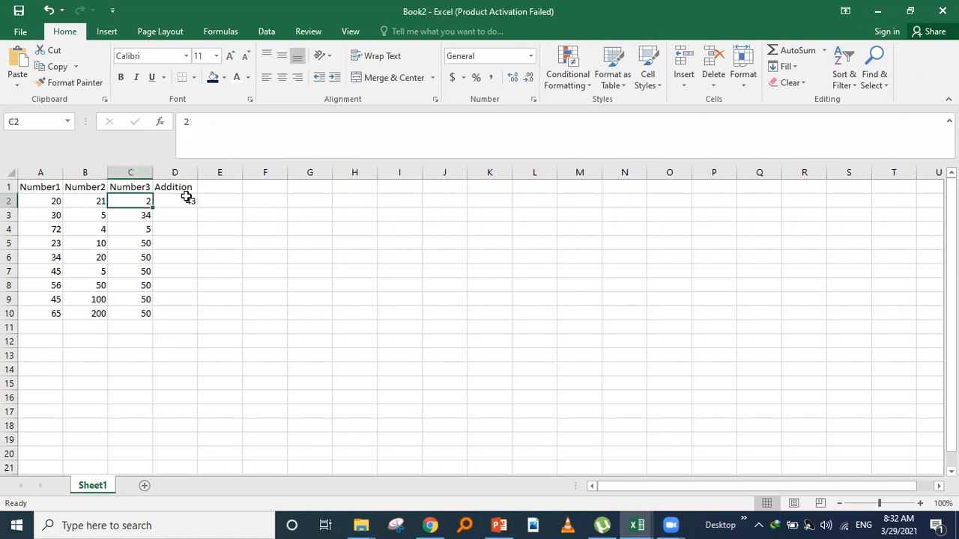
# - Fill the SUM formula in cell D2 down the Addition column through cell D10
pyautogui.click(187, 196)
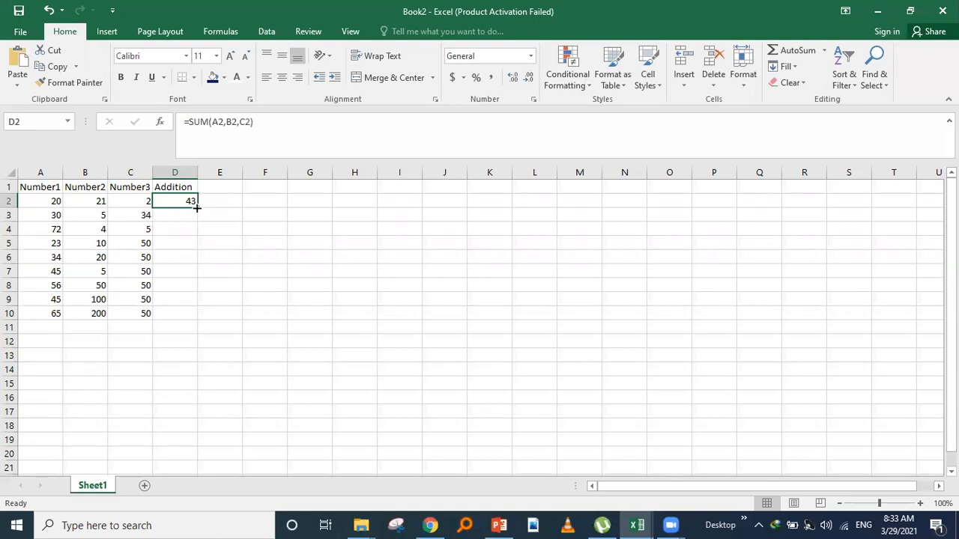
pyautogui.moveTo(197, 206); pyautogui.dragTo(188, 318)
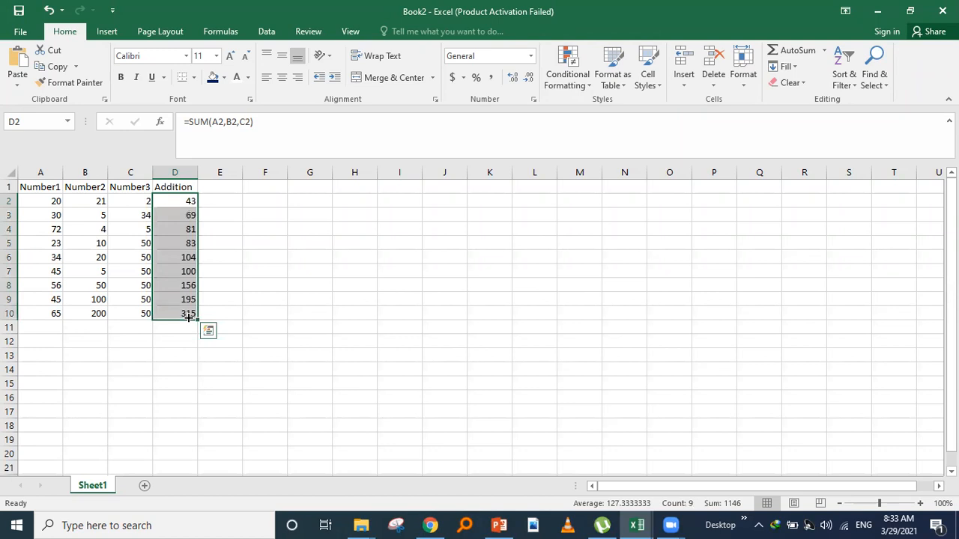
pyautogui.click(244, 242)
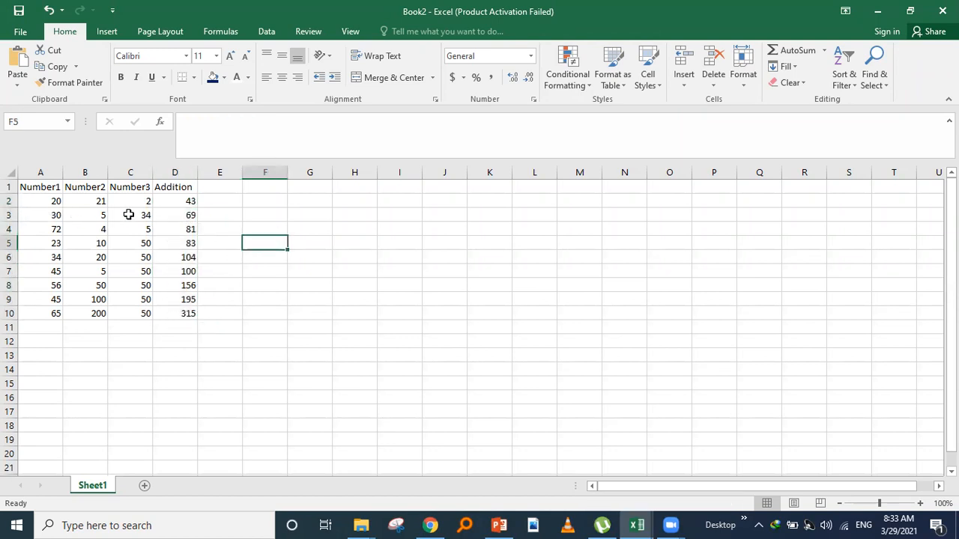
# - Check the SUM formulas in the Addition column between D3 and D10, and revisit the number cells of row 2
pyautogui.click(187, 216)
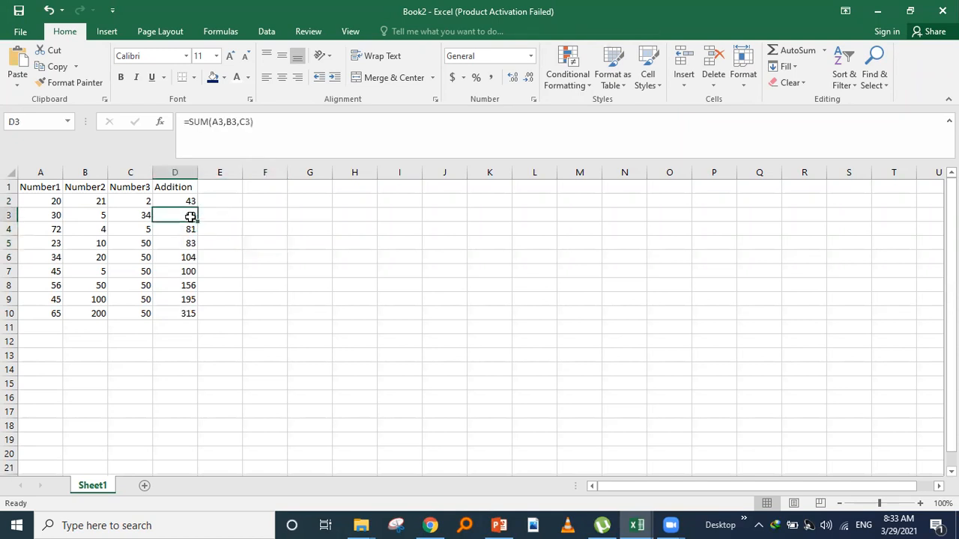
pyautogui.click(190, 231)
pyautogui.click(188, 245)
pyautogui.click(187, 285)
pyautogui.click(186, 299)
pyautogui.click(188, 313)
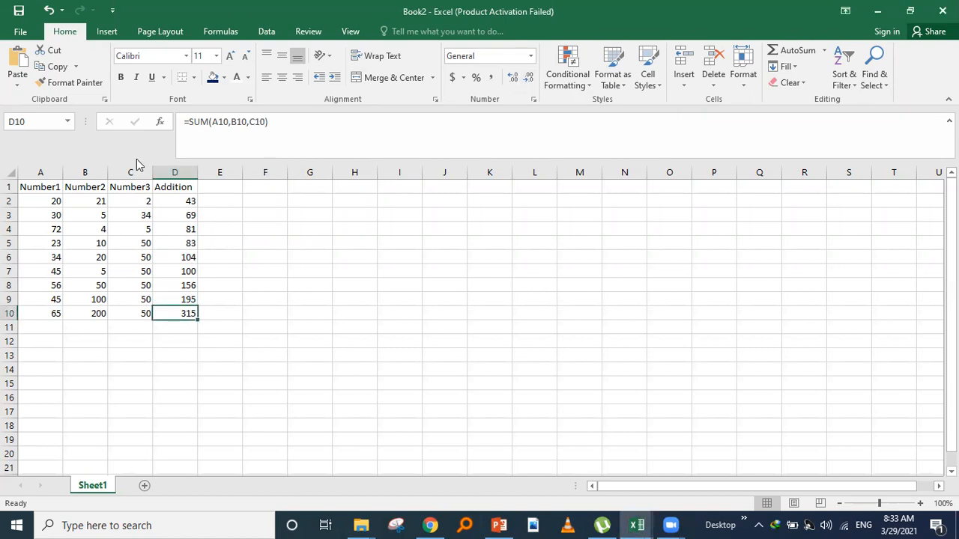
pyautogui.click(51, 202)
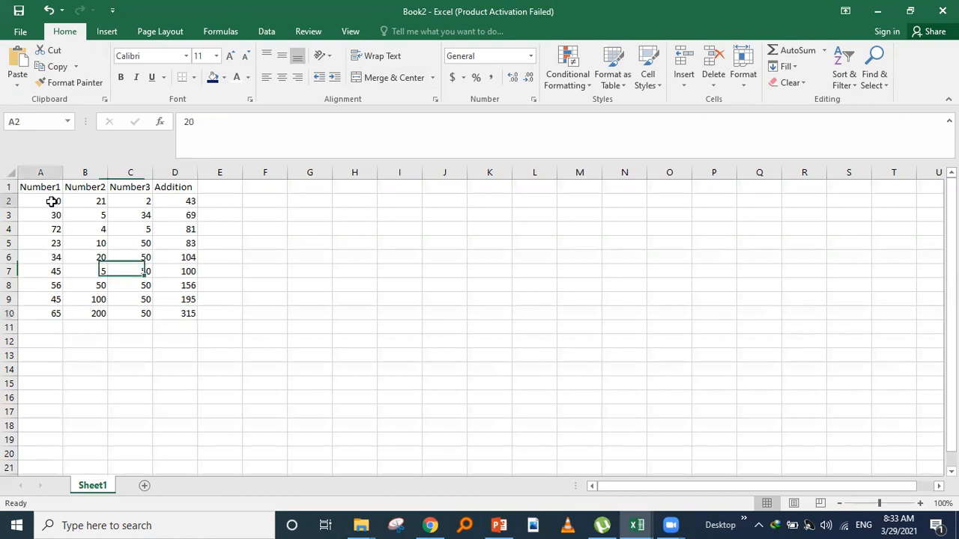
pyautogui.click(88, 201)
pyautogui.click(129, 200)
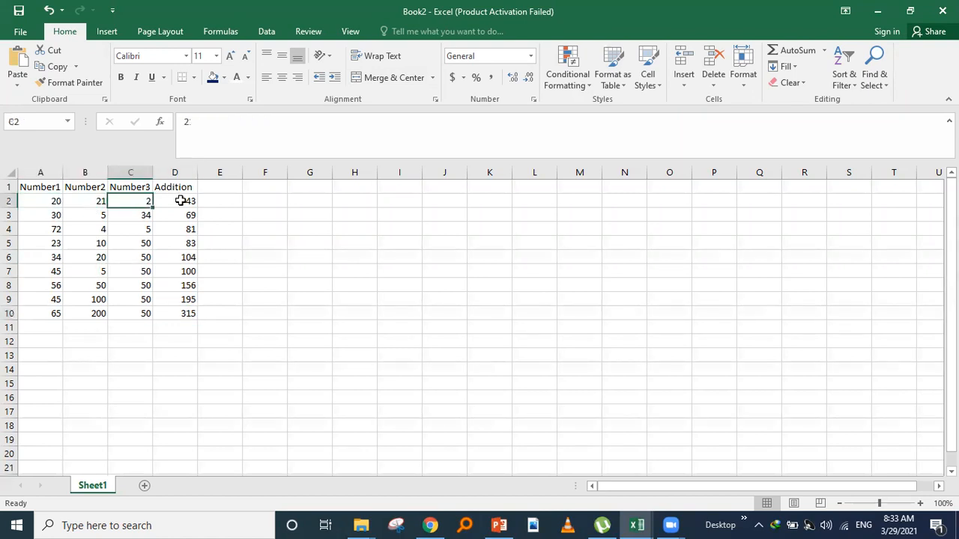
# - Rewrite the formula in cell D2 with a range reference as =SUM(A2:C2)
pyautogui.click(179, 200)
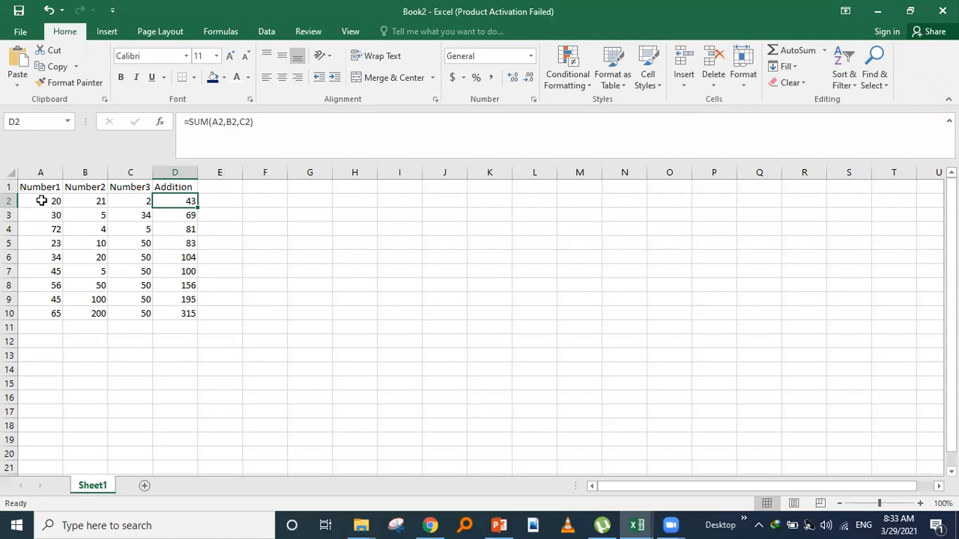
pyautogui.click(251, 125)
pyautogui.press('BackSpace')
pyautogui.press('BackSpace')
pyautogui.press('BackSpace')
pyautogui.press('BackSpace')
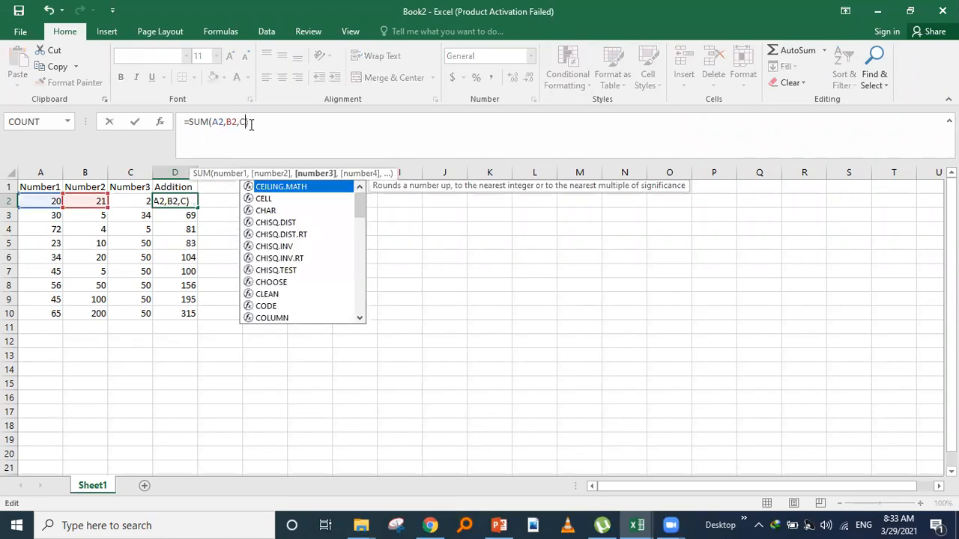
pyautogui.press('BackSpace')
pyautogui.press('BackSpace')
pyautogui.write(':')
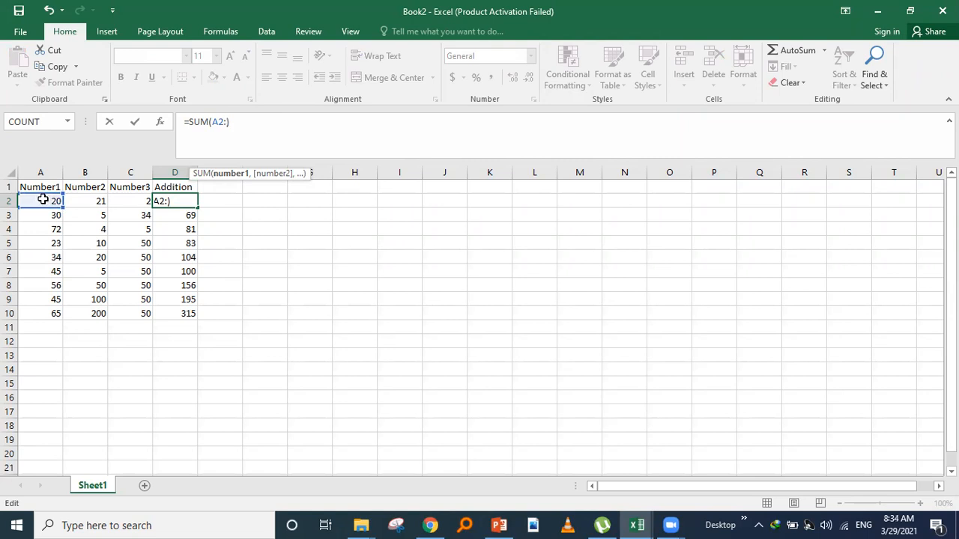
pyautogui.click(145, 203)
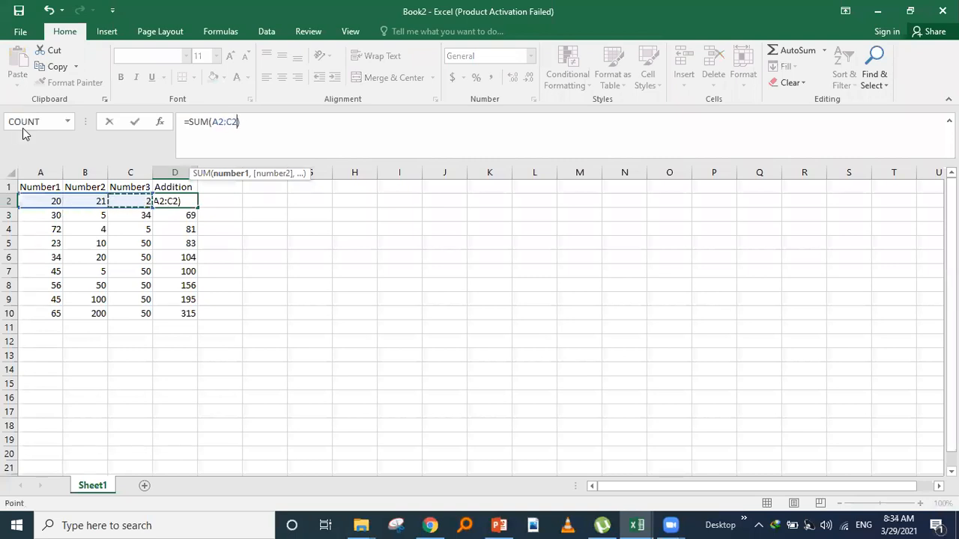
pyautogui.click(248, 122)
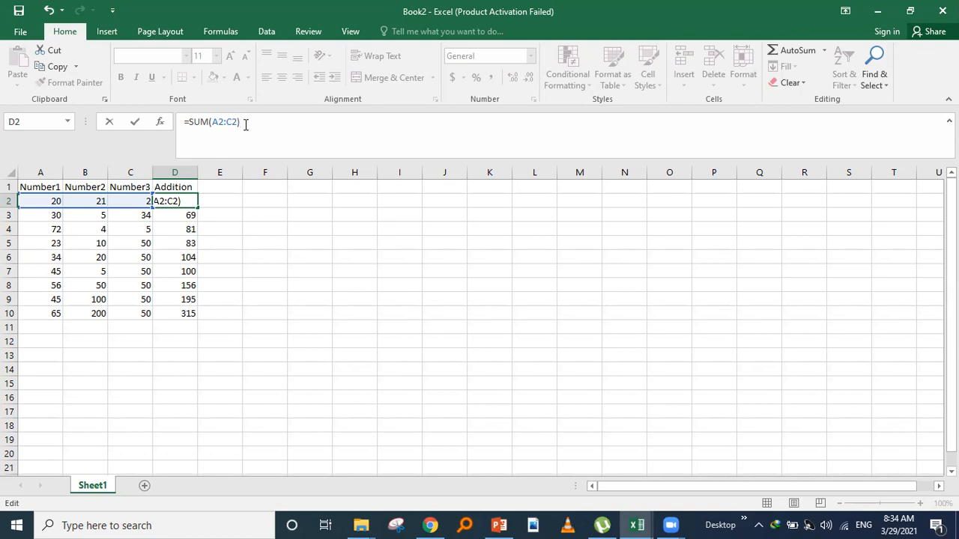
pyautogui.press('Return')
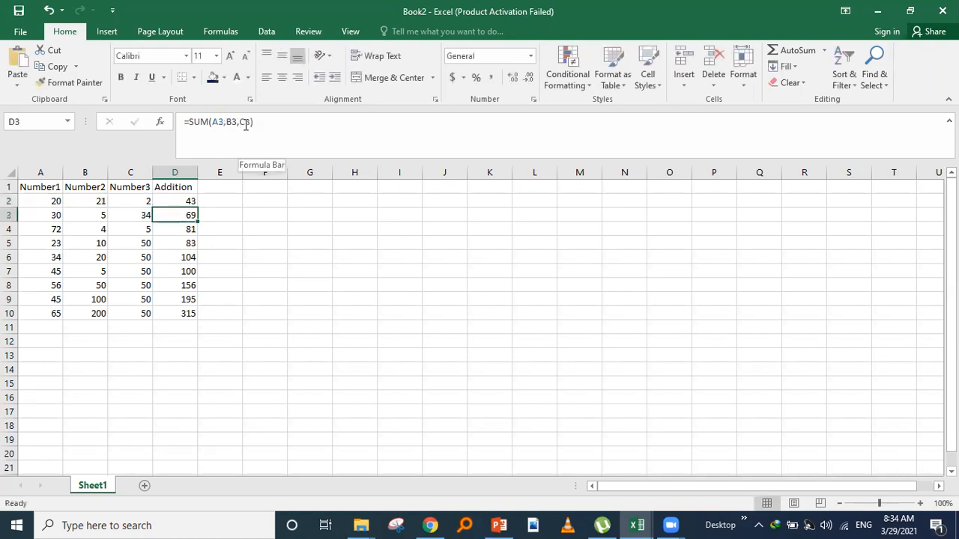
# - Copy the range-based SUM formula from D2 down the Addition column through D10
pyautogui.click(186, 199)
pyautogui.moveTo(197, 206); pyautogui.dragTo(199, 318)
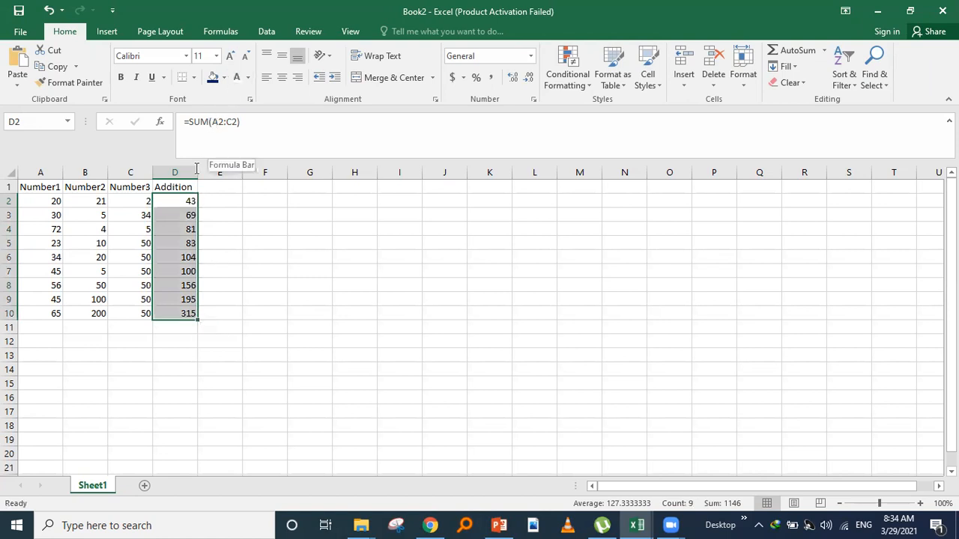
pyautogui.click(172, 270)
# - Inspect the range formulas in D5 and D4, comparing D4's references with cells A4 and C4
pyautogui.click(184, 242)
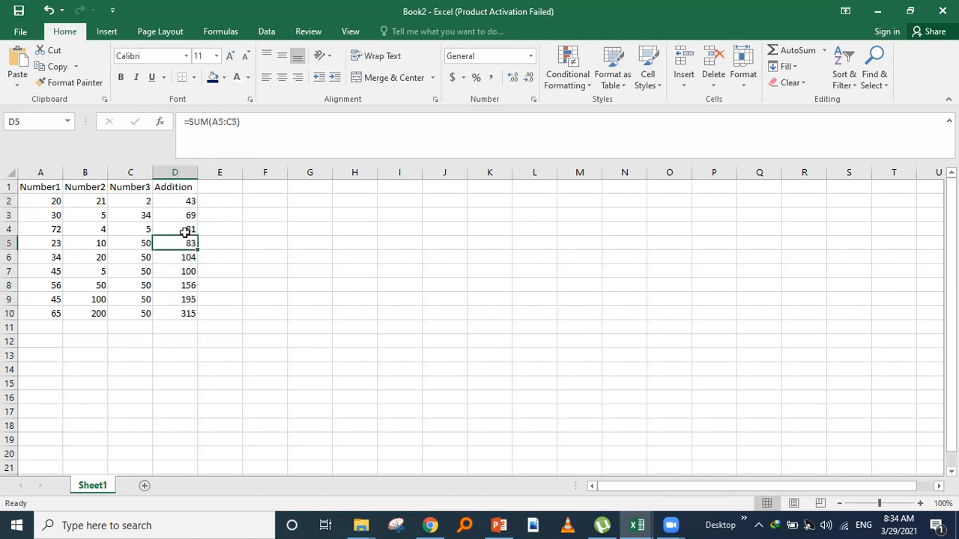
pyautogui.click(184, 232)
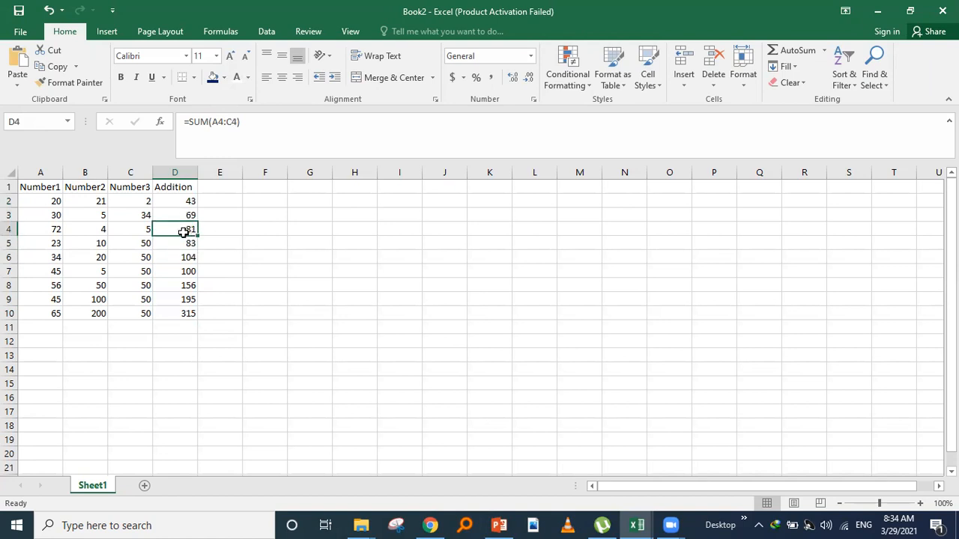
pyautogui.click(54, 233)
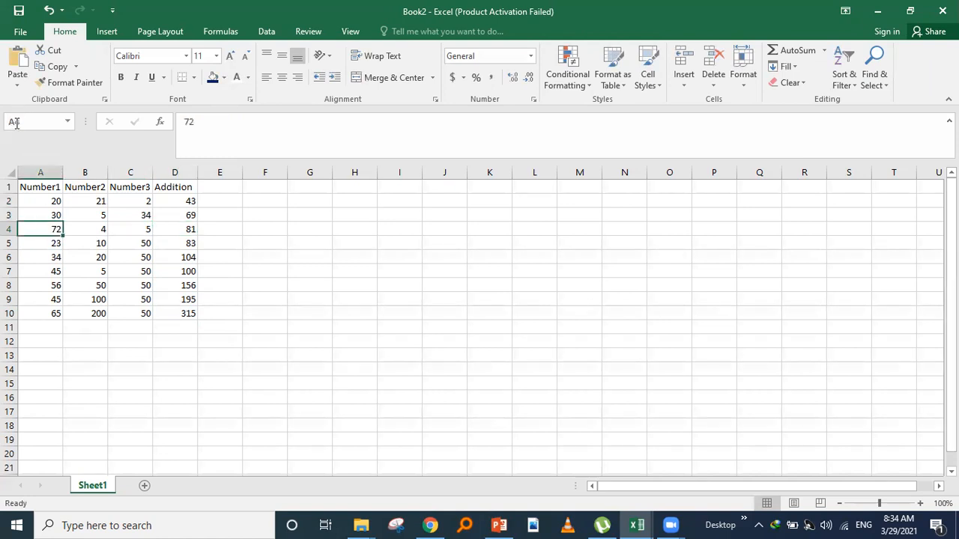
pyautogui.click(150, 232)
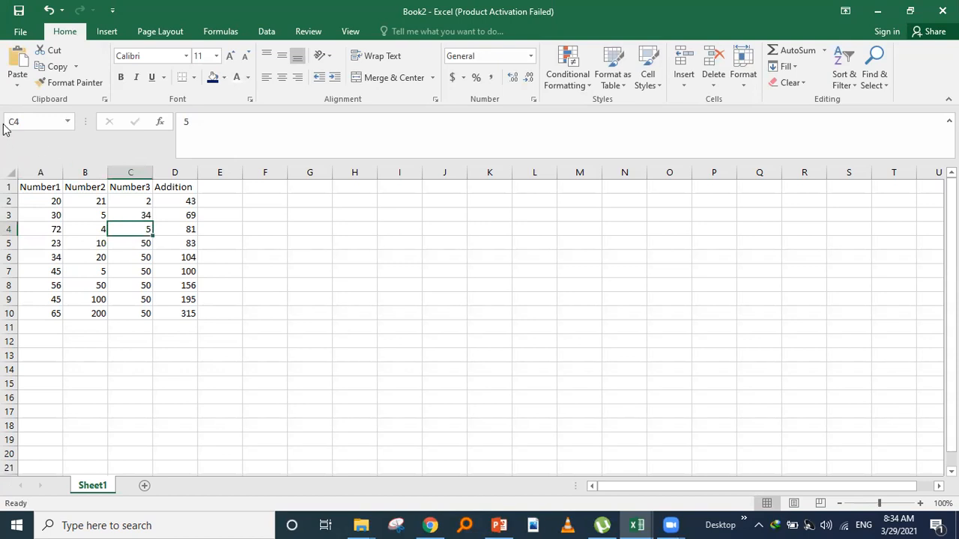
pyautogui.click(188, 228)
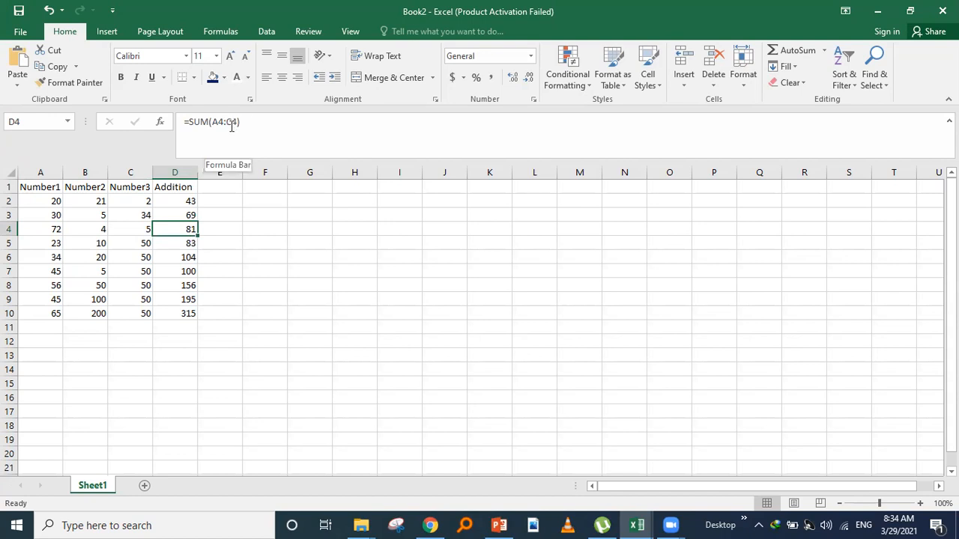
pyautogui.click(260, 124)
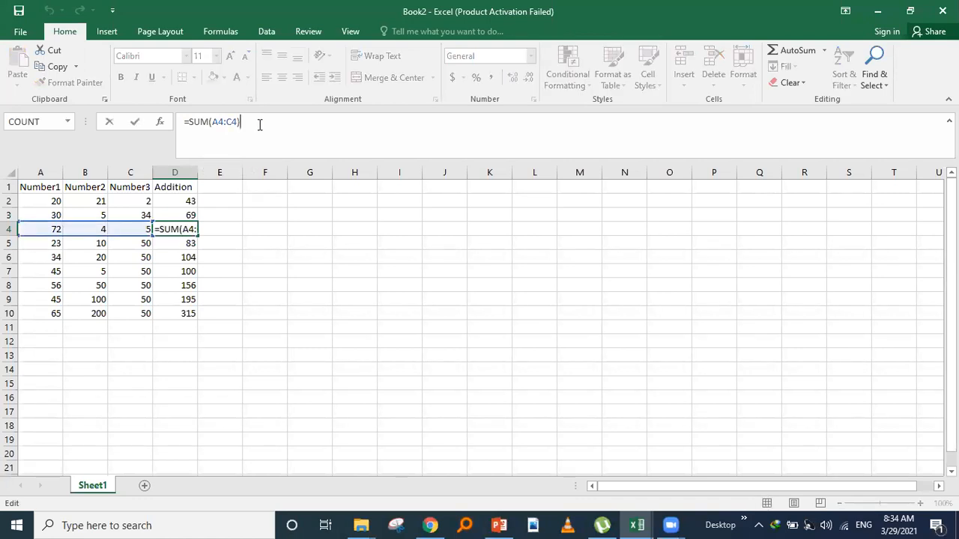
# - Add the heading Subtraction in cell E1 and widen column E to fit it
pyautogui.click(221, 189)
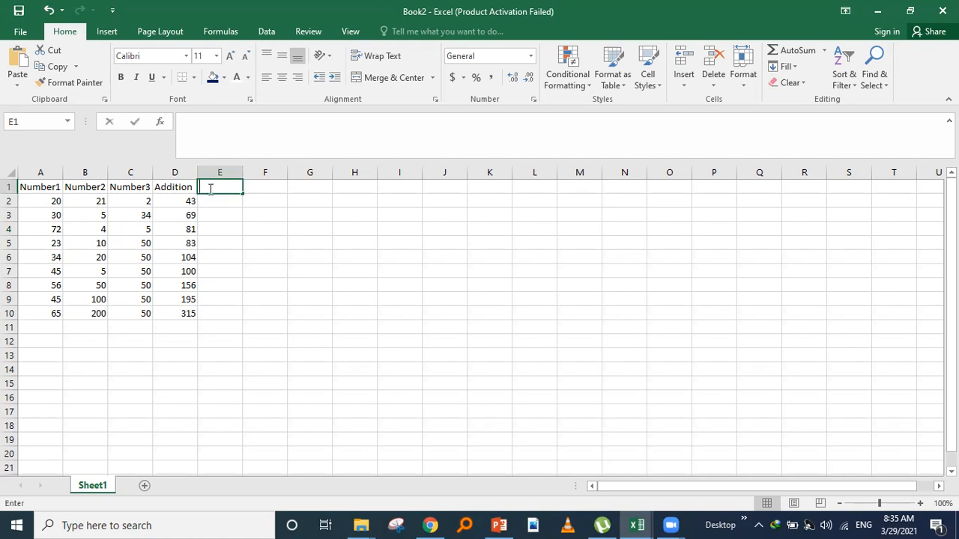
pyautogui.write('Sub')
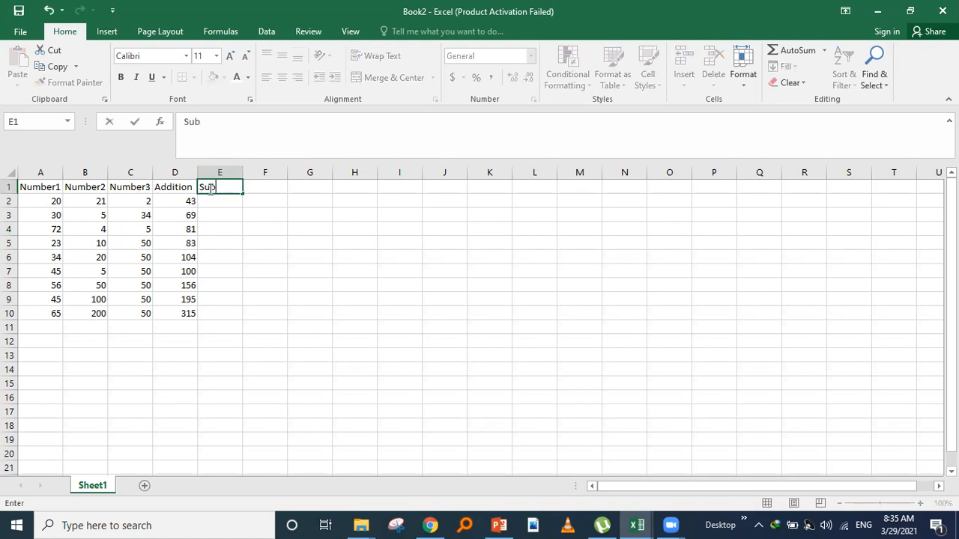
pyautogui.write('tra')
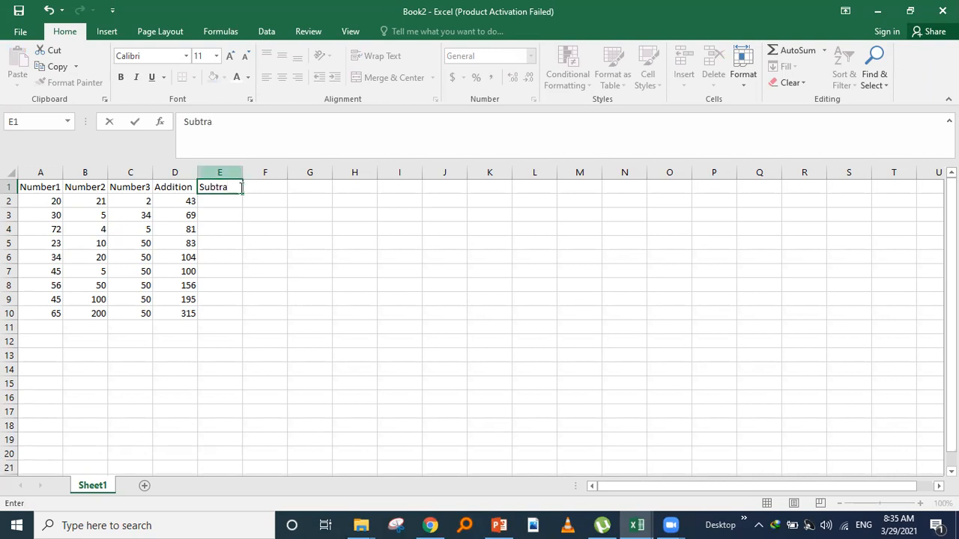
pyautogui.write('ction')
pyautogui.click(237, 213)
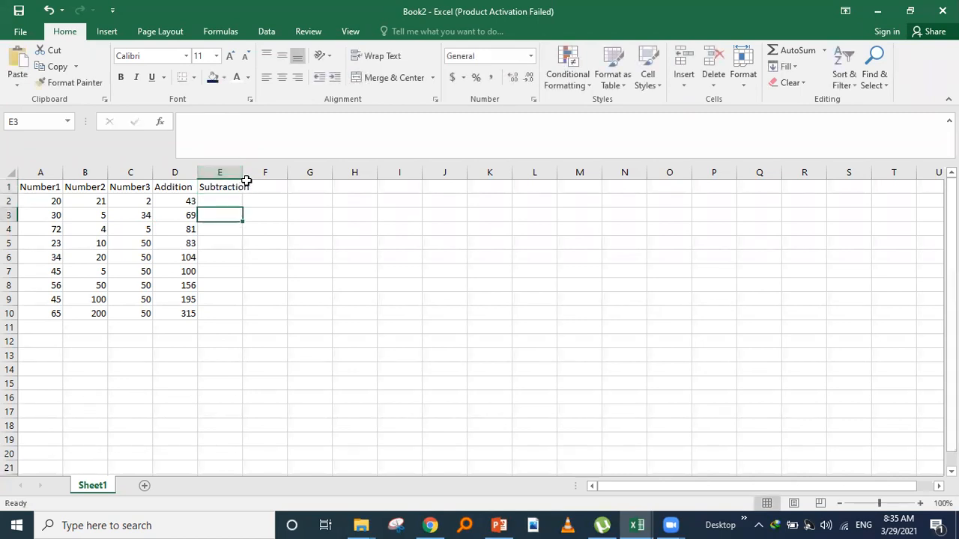
pyautogui.moveTo(244, 171); pyautogui.dragTo(263, 172)
pyautogui.moveTo(263, 172); pyautogui.dragTo(261, 173)
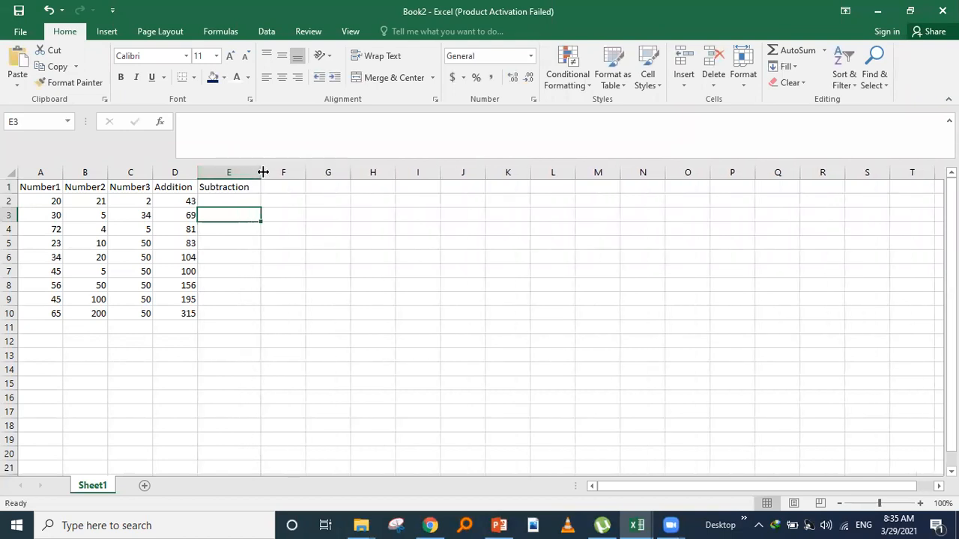
pyautogui.click(214, 200)
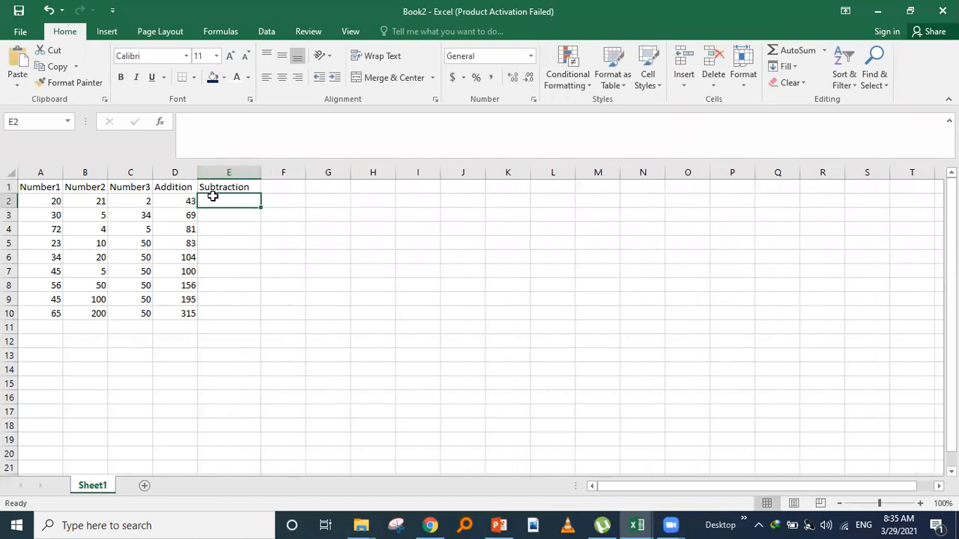
pyautogui.click(188, 127)
pyautogui.write('=')
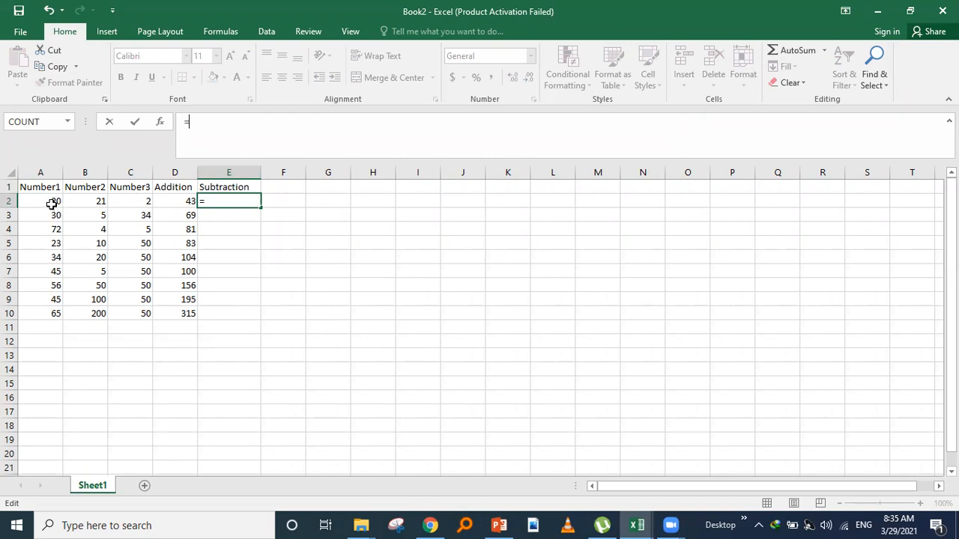
pyautogui.click(140, 201)
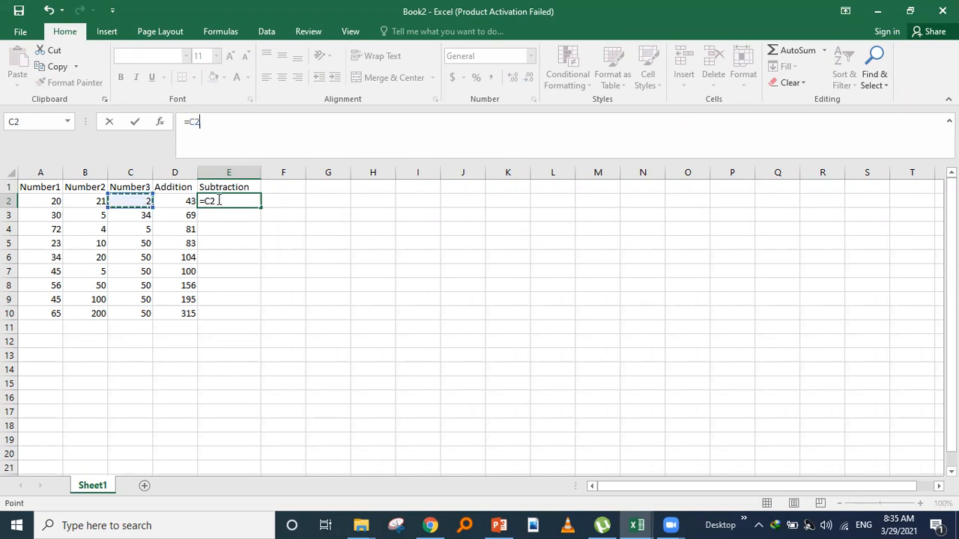
pyautogui.click(218, 200)
pyautogui.press('BackSpace')
pyautogui.press('BackSpace')
pyautogui.press('BackSpace')
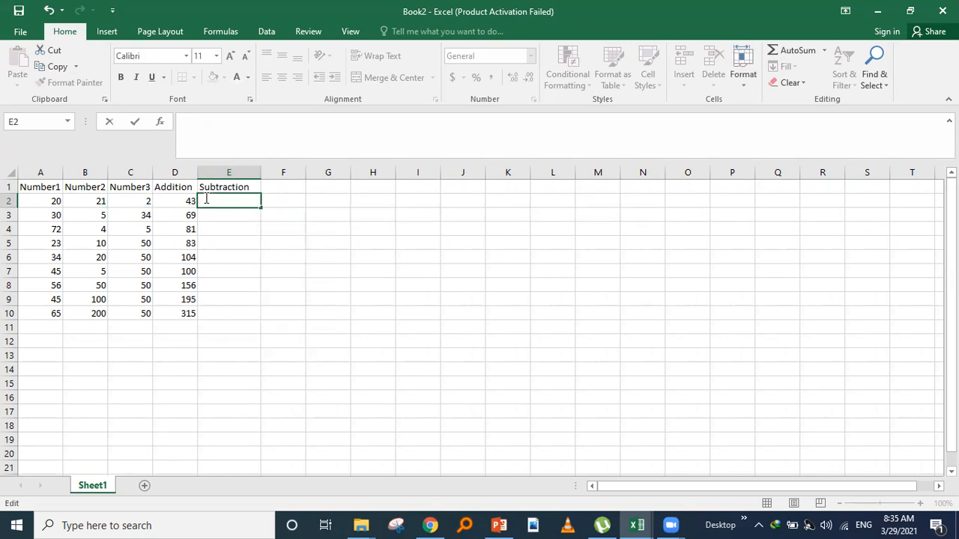
# - Enter the formula =A2-C2 in cell E2 to subtract Number3 from Number1
pyautogui.write('=')
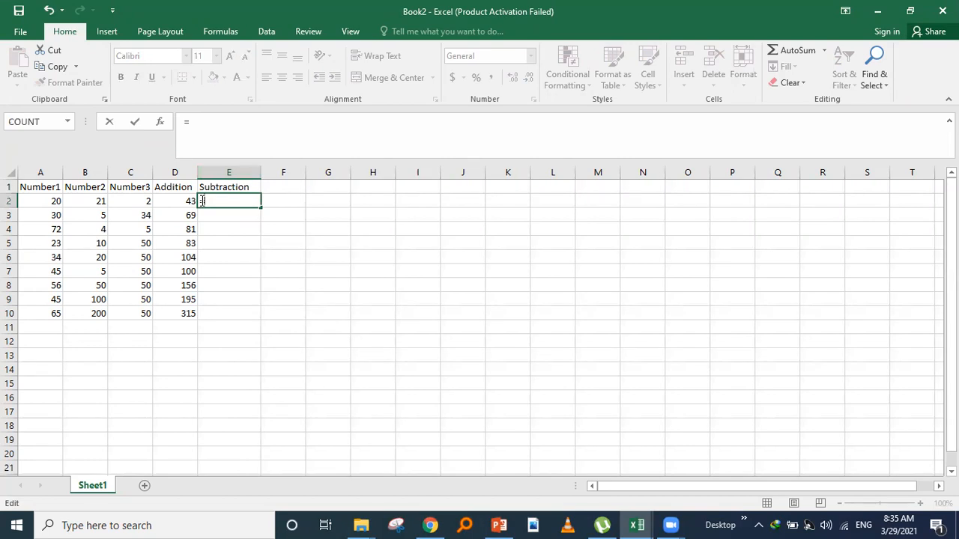
pyautogui.click(46, 204)
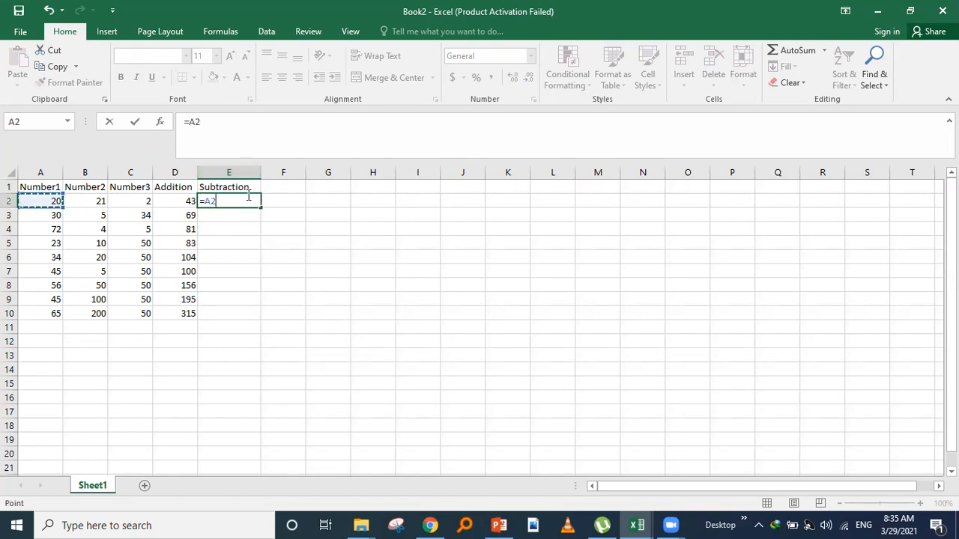
pyautogui.write('-')
pyautogui.click(135, 203)
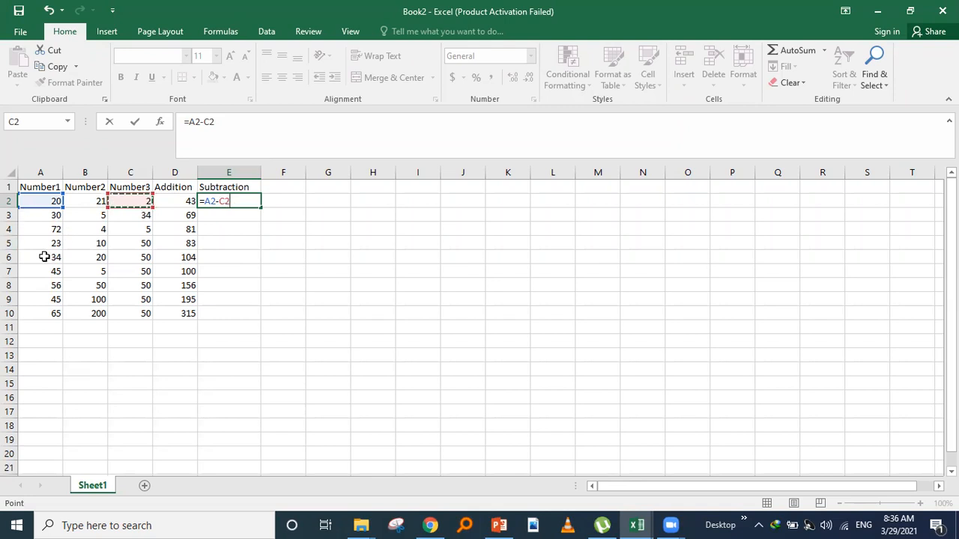
pyautogui.click(251, 205)
pyautogui.press('Return')
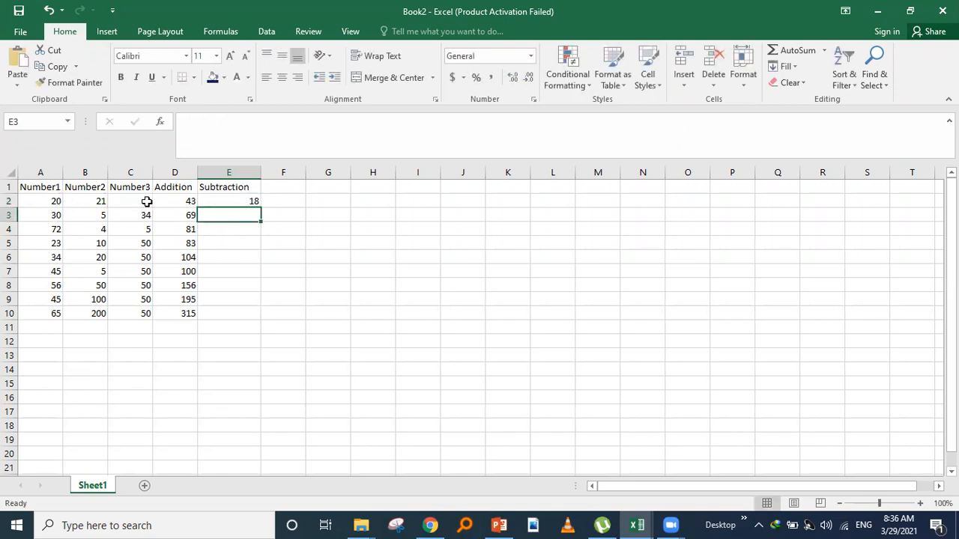
# - Copy the subtraction formula from E2 down the Subtraction column through E10
pyautogui.click(247, 202)
pyautogui.moveTo(259, 205); pyautogui.dragTo(256, 319)
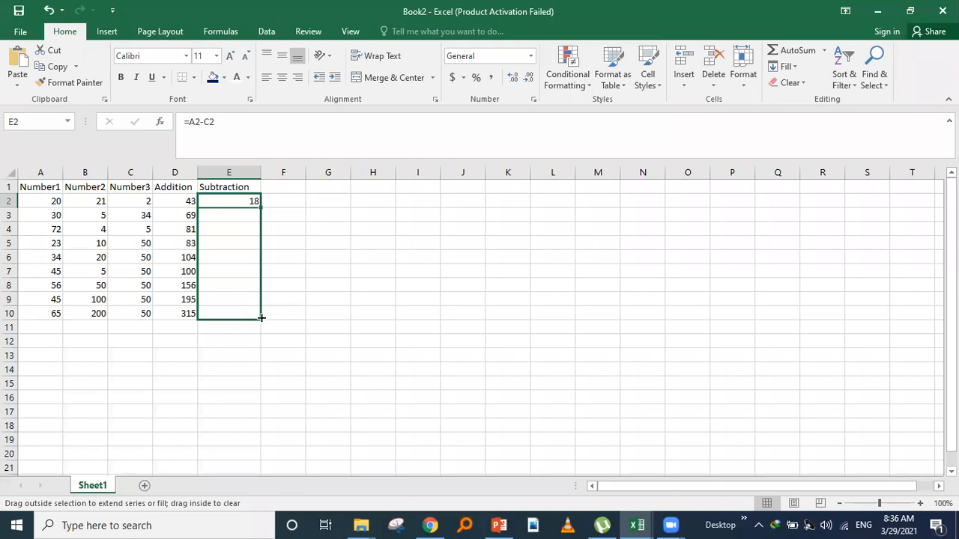
pyautogui.moveTo(261, 318); pyautogui.dragTo(261, 317)
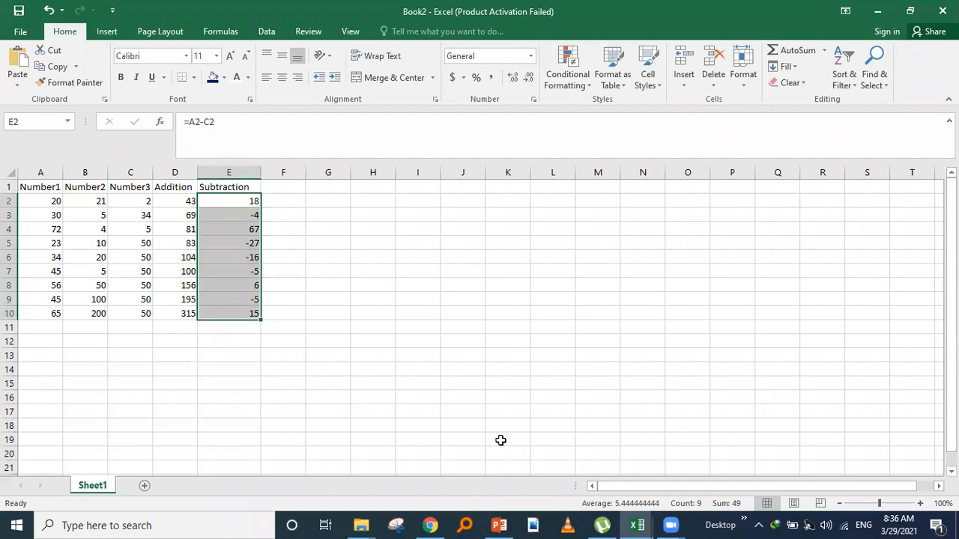
# - Add the heading Avrage in cell F1
pyautogui.click(273, 183)
pyautogui.click(275, 189)
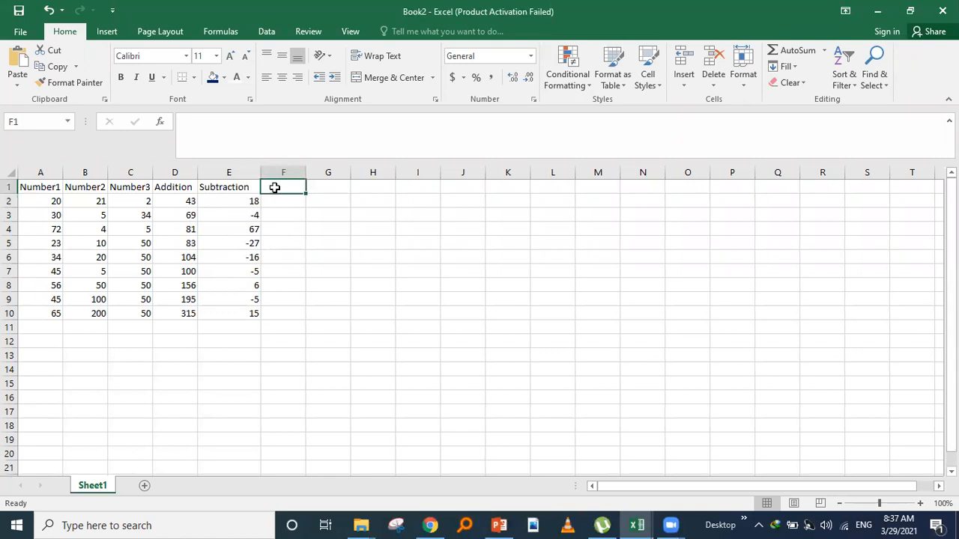
pyautogui.write('A')
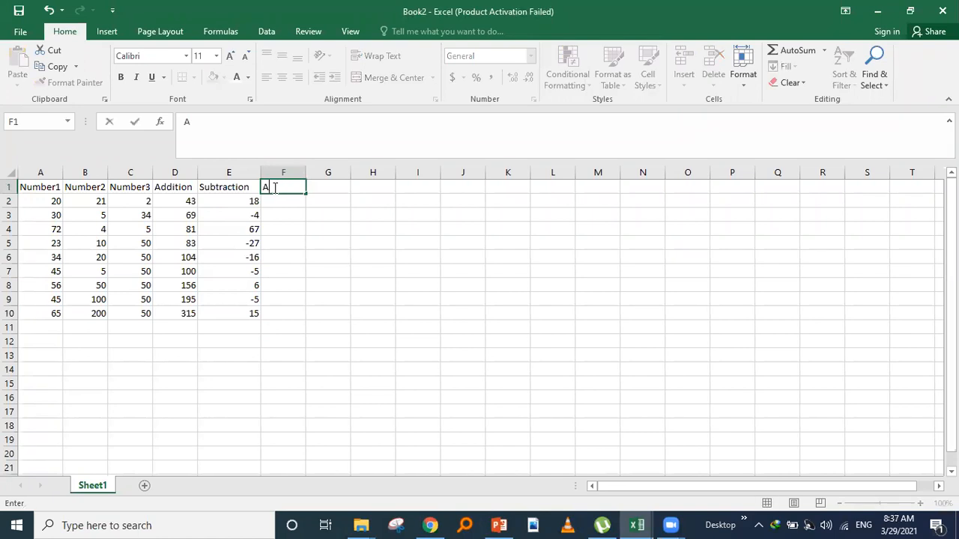
pyautogui.write('vrage')
pyautogui.click(291, 188)
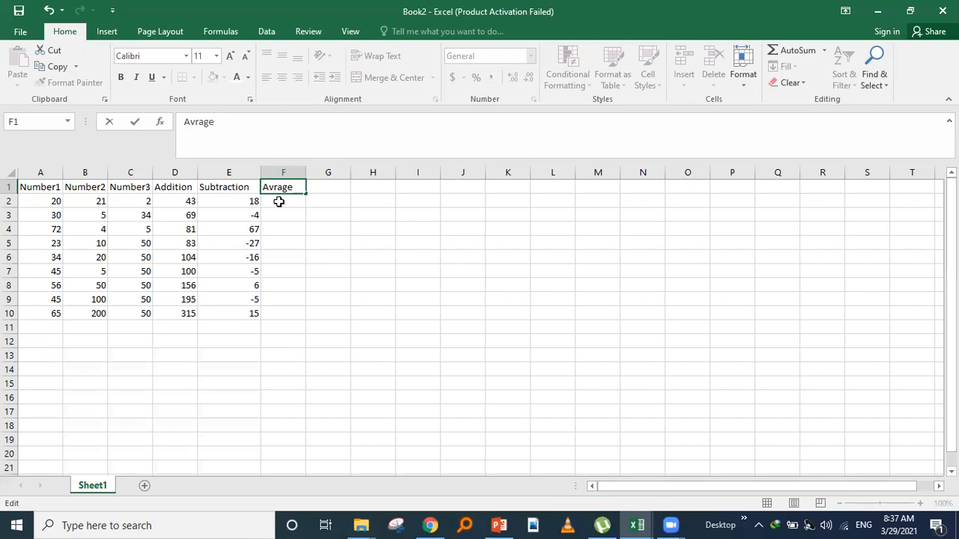
pyautogui.click(278, 200)
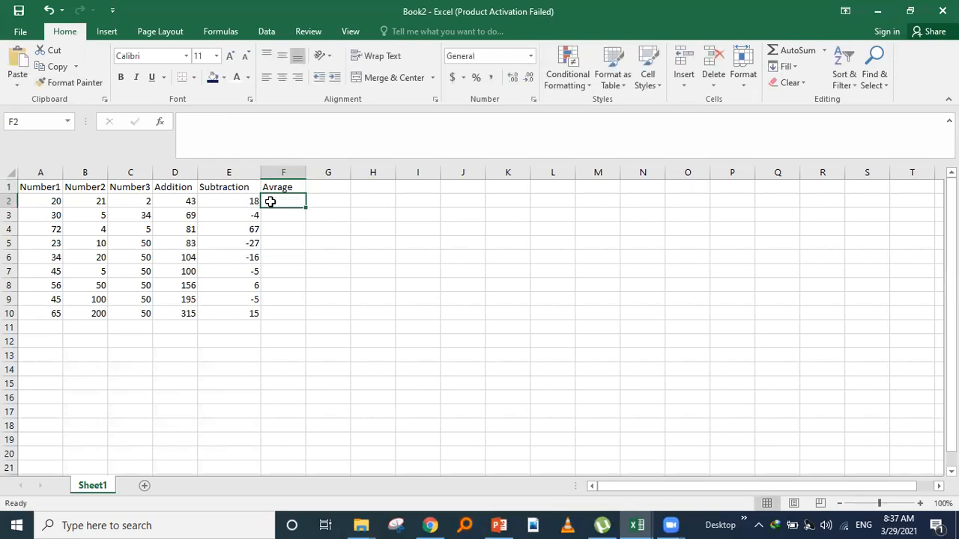
pyautogui.write('=')
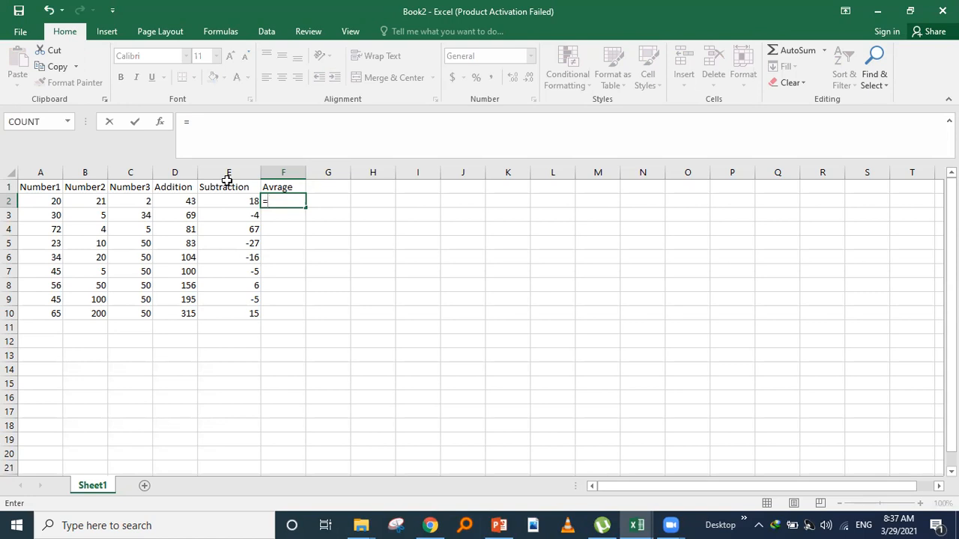
pyautogui.click(68, 122)
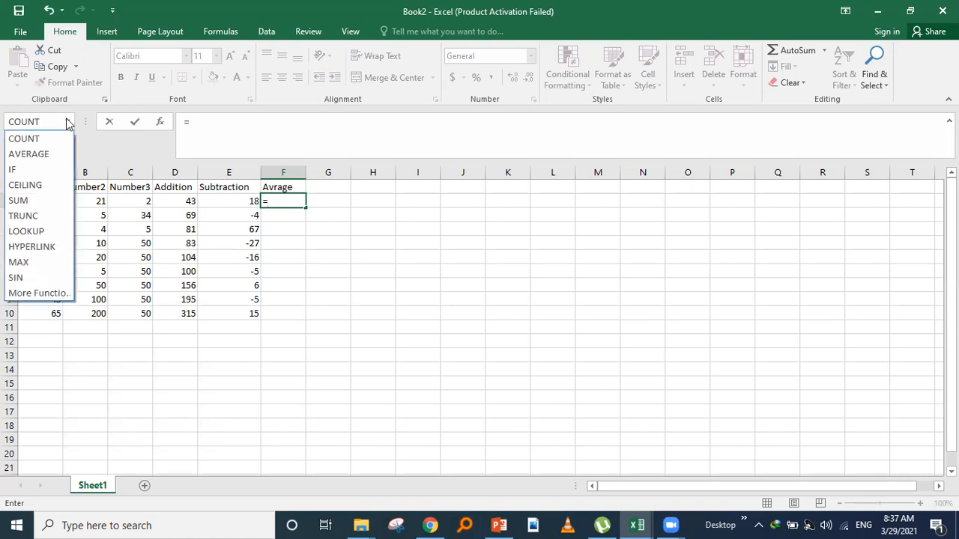
pyautogui.click(30, 154)
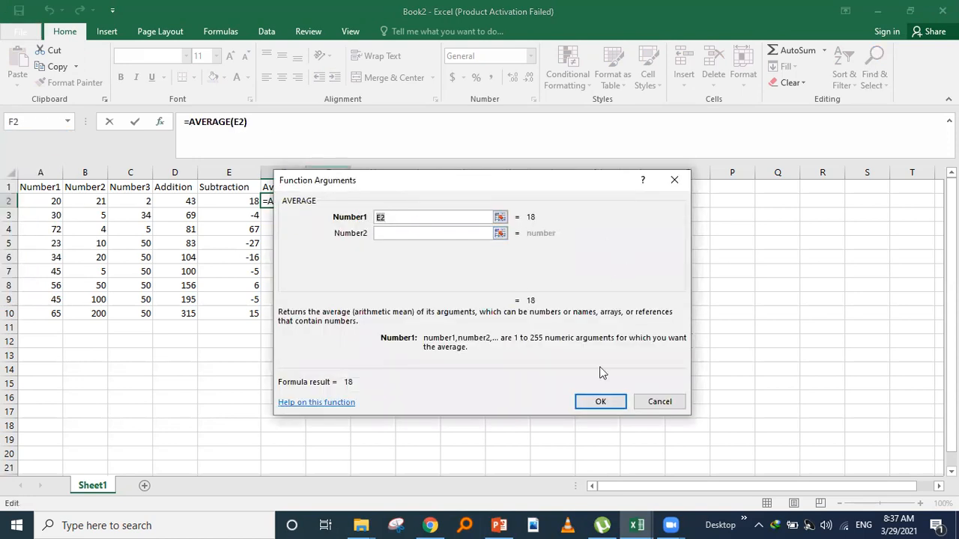
pyautogui.click(657, 403)
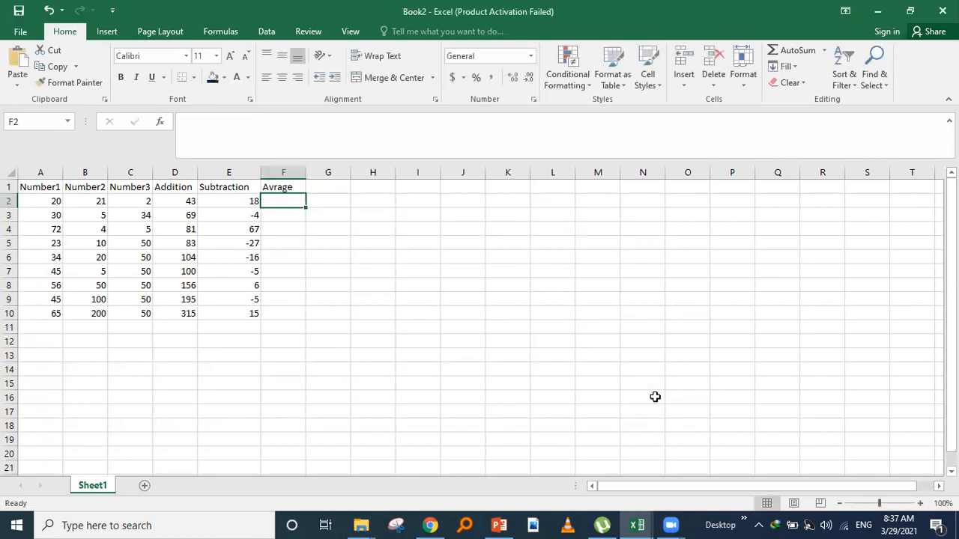
# - Insert the AVERAGE function in F2 as =AVERAGE(A2:C2) and copy it down the column through F10
pyautogui.doubleClick(269, 199)
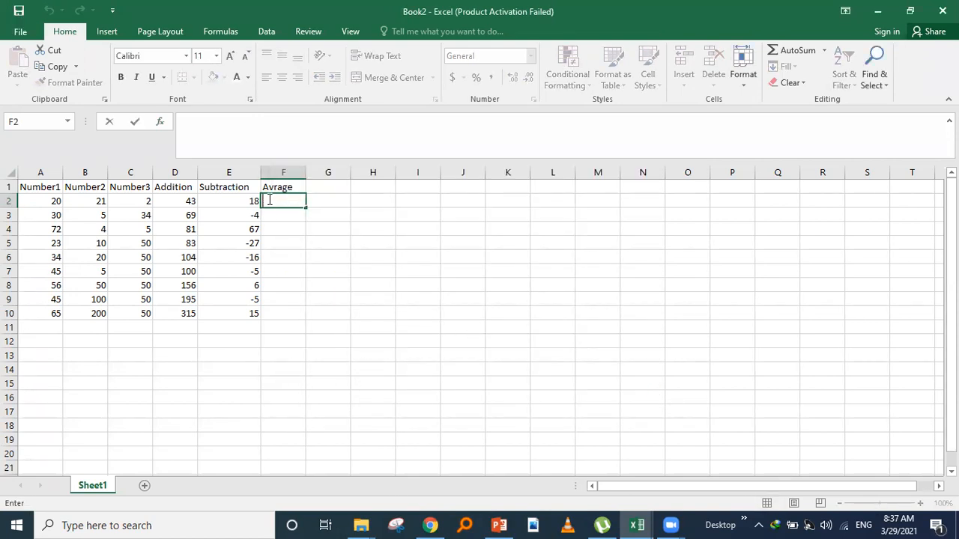
pyautogui.write('=')
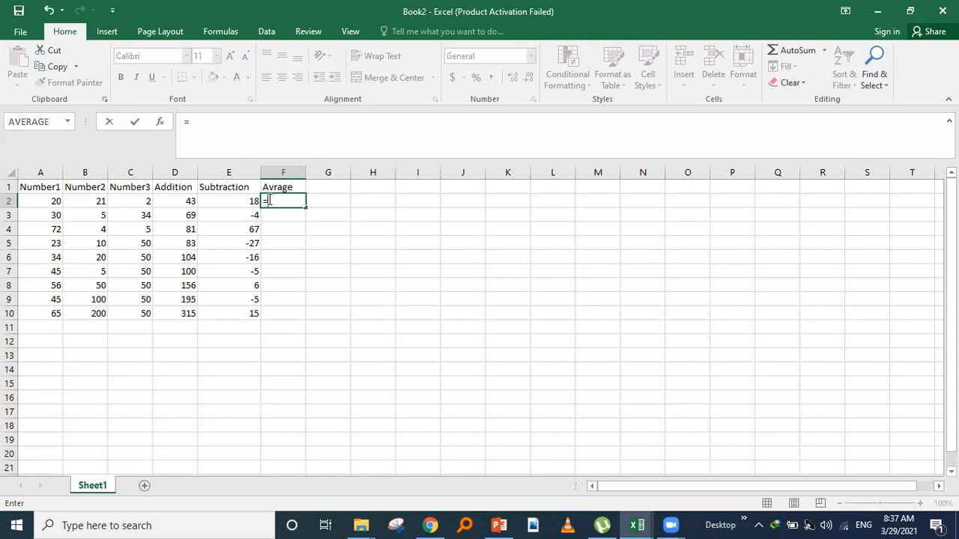
pyautogui.click(40, 123)
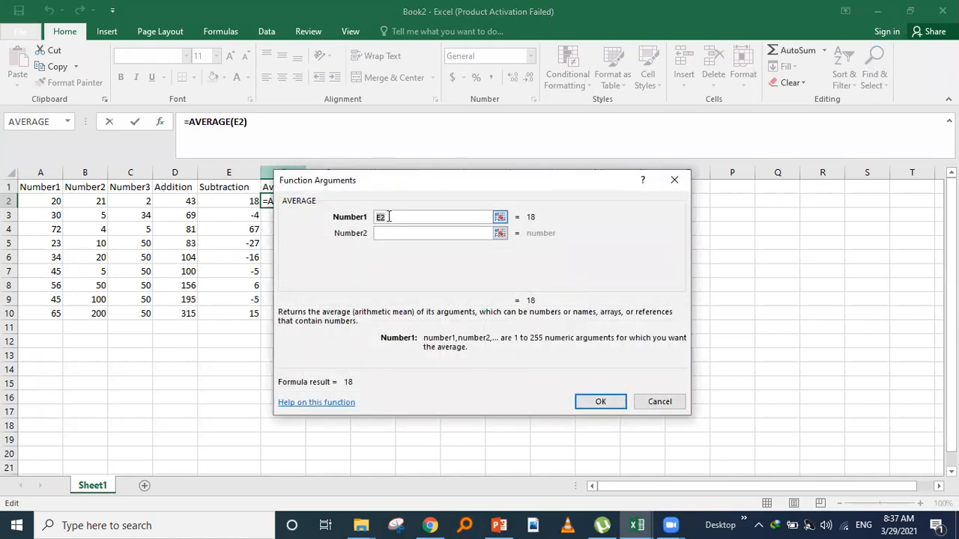
pyautogui.click(45, 201)
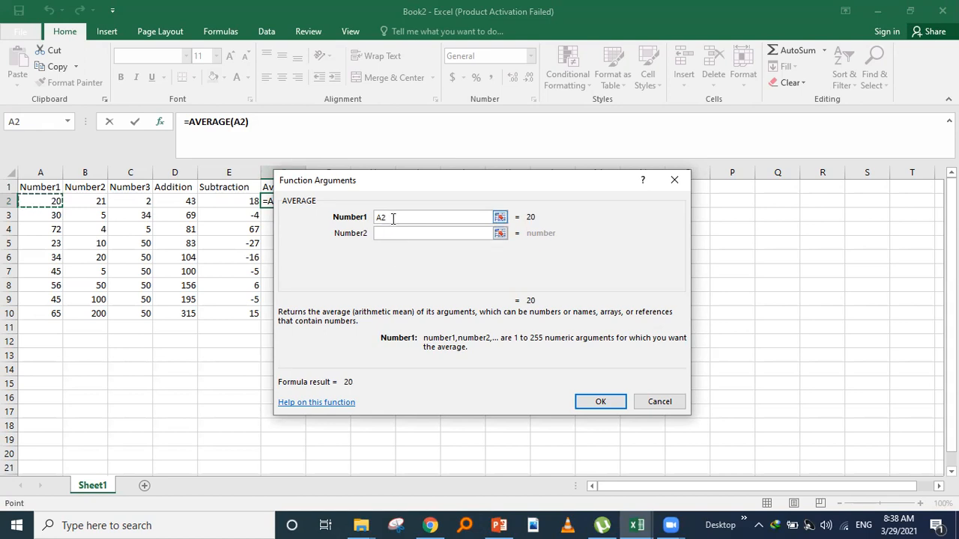
pyautogui.click(246, 121)
pyautogui.write(':')
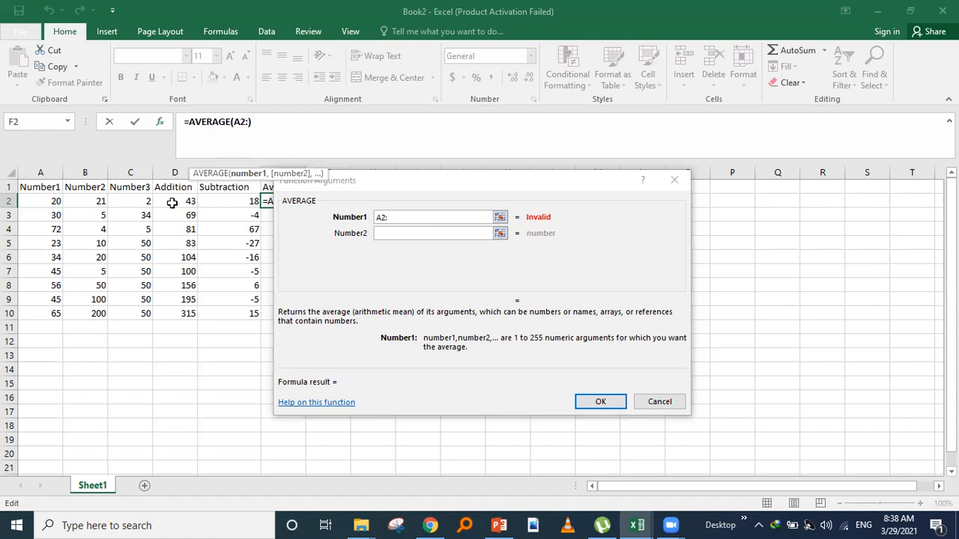
pyautogui.click(141, 202)
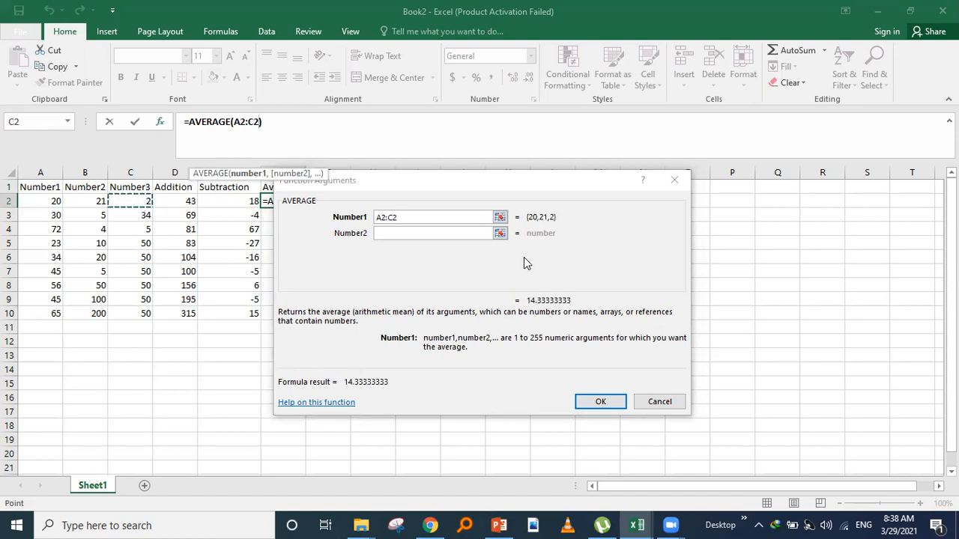
pyautogui.click(609, 400)
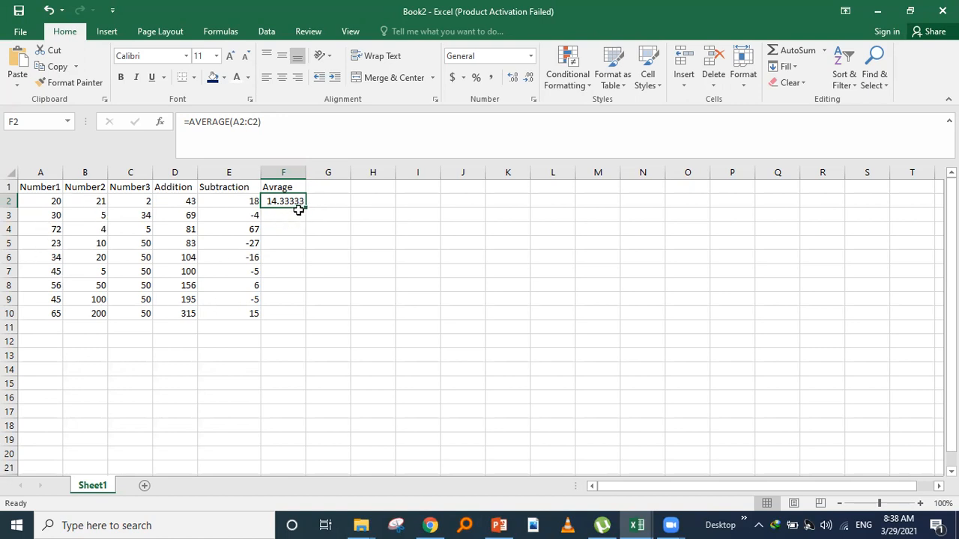
pyautogui.moveTo(306, 207); pyautogui.dragTo(298, 317)
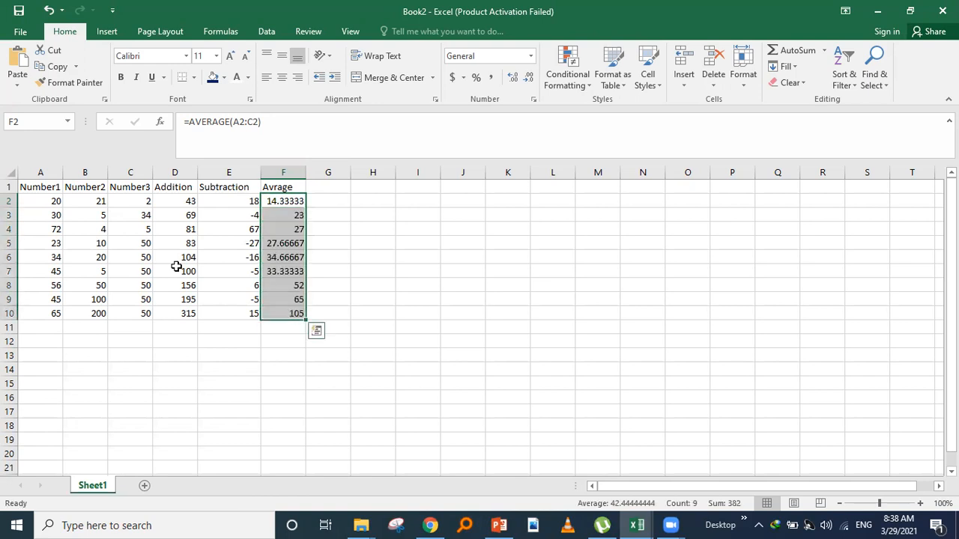